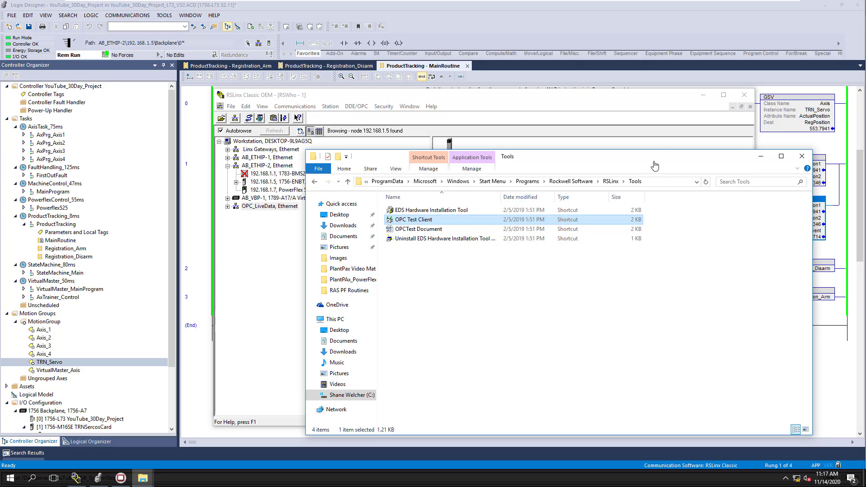
# Shift the Explorer Tools window up and return to RSLinx's RSWho browse of AB_ETHIP-2
pyautogui.moveTo(652, 163); pyautogui.dragTo(662, 116)
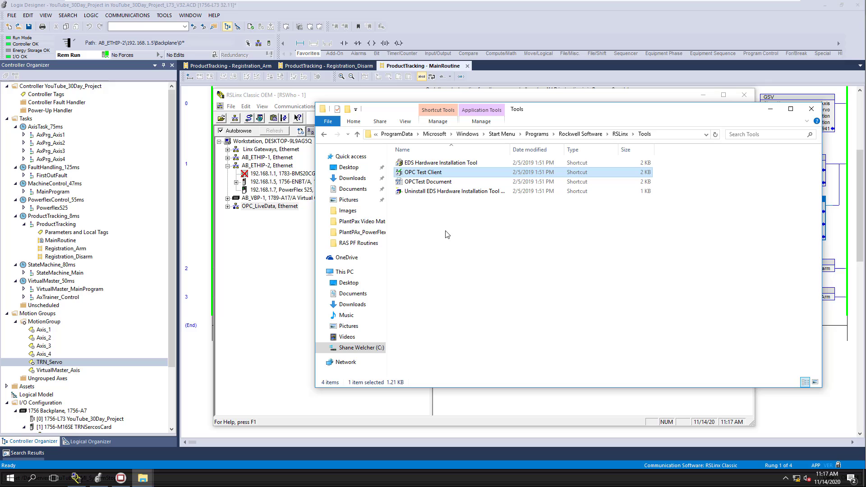
pyautogui.click(270, 261)
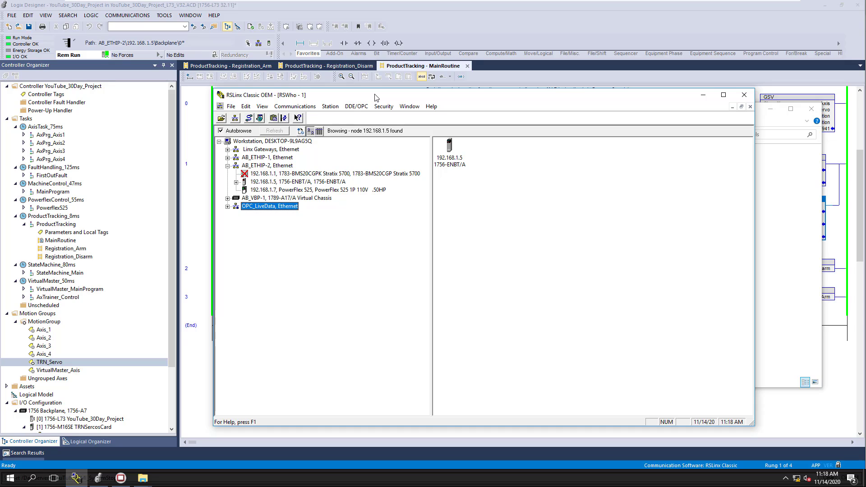
# Expand OPC_LiveData to show the 1756-ENBT/A at 192.168.1.5, check Logix Designer, then return to RSLinx
pyautogui.click(227, 206)
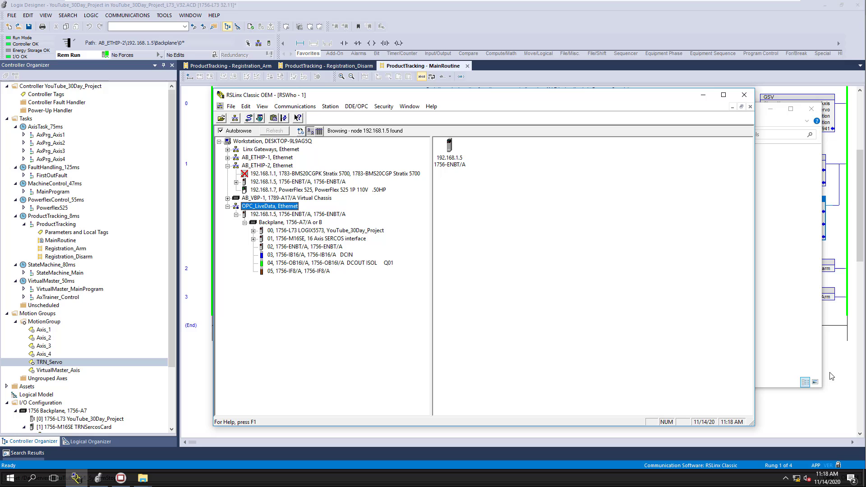
pyautogui.click(807, 347)
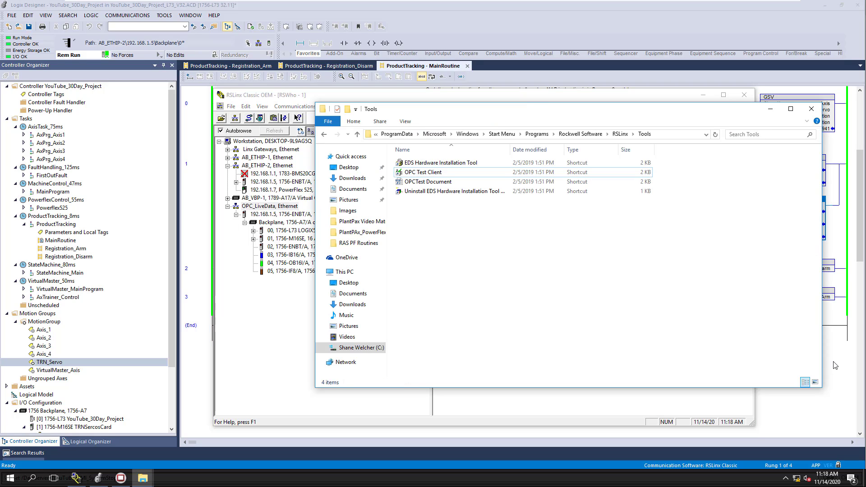
pyautogui.click(844, 369)
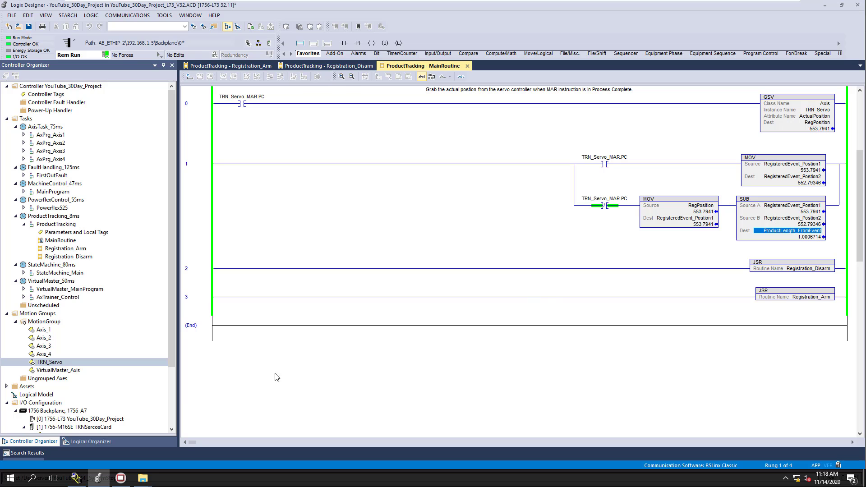
pyautogui.click(100, 479)
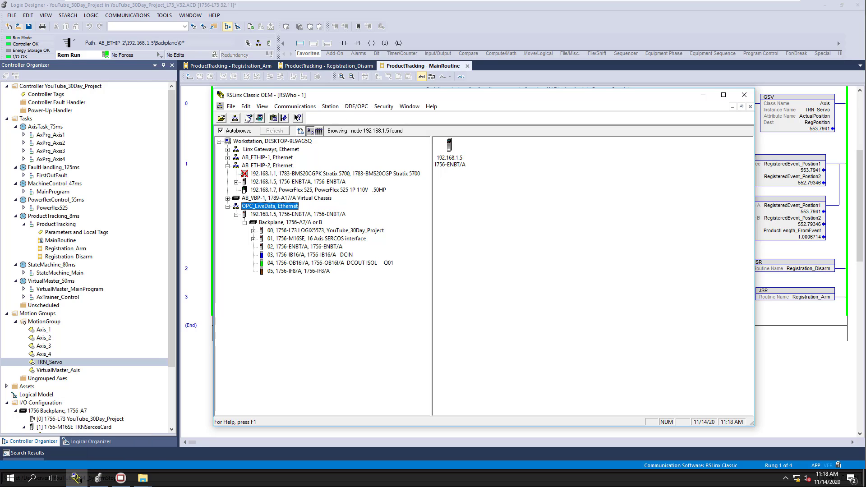
# Bring up DDE/OPC Topic Configuration and move the dialog further right
pyautogui.click(356, 106)
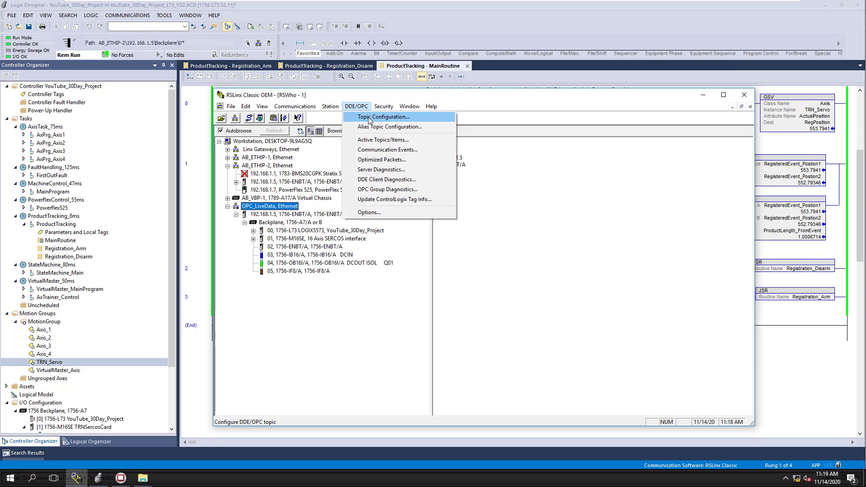
pyautogui.click(369, 119)
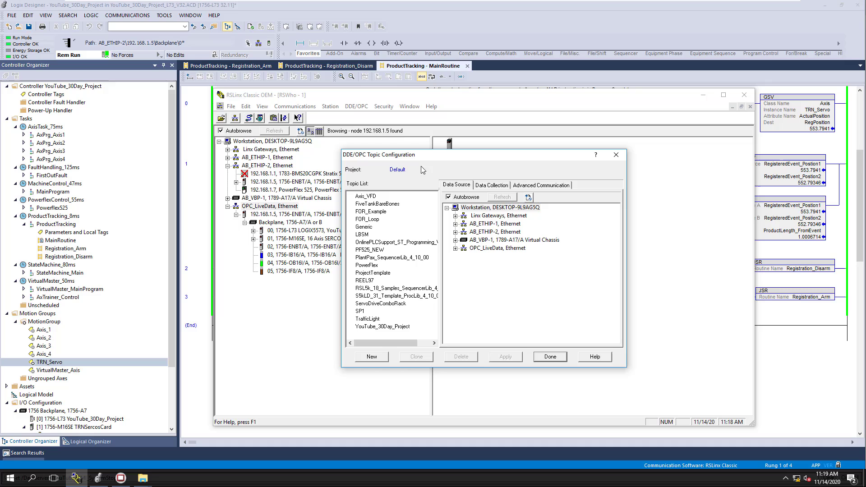
pyautogui.moveTo(504, 145); pyautogui.dragTo(566, 149)
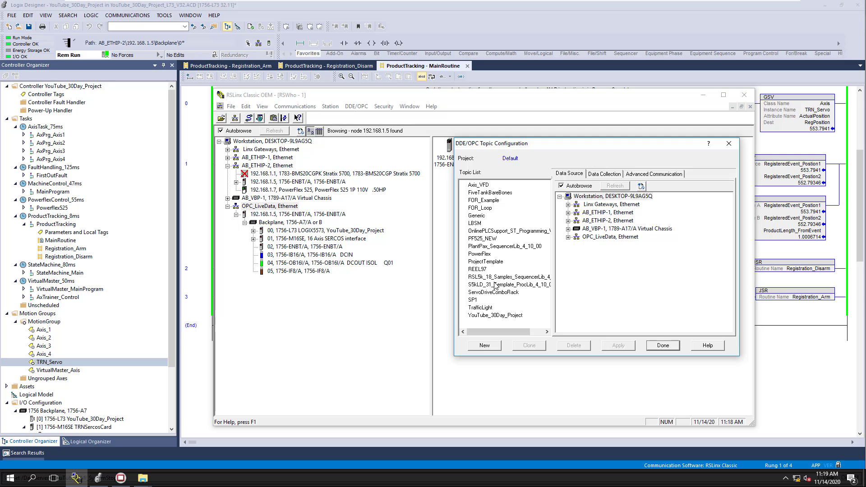
# Add topic OPCLiveData sourced from slot 00 1756-L73 on OPC_LiveData > 192.168.1.5 > Backplane, and apply
pyautogui.click(487, 347)
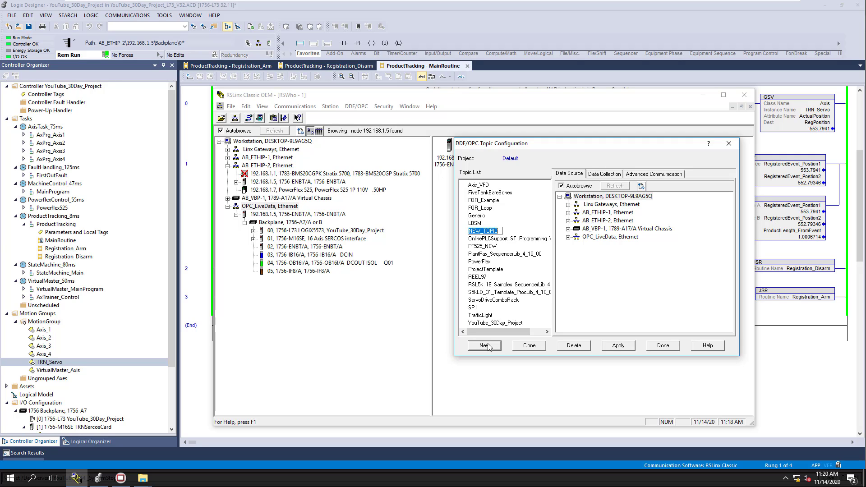
pyautogui.write('OPCLiveData')
pyautogui.click(568, 237)
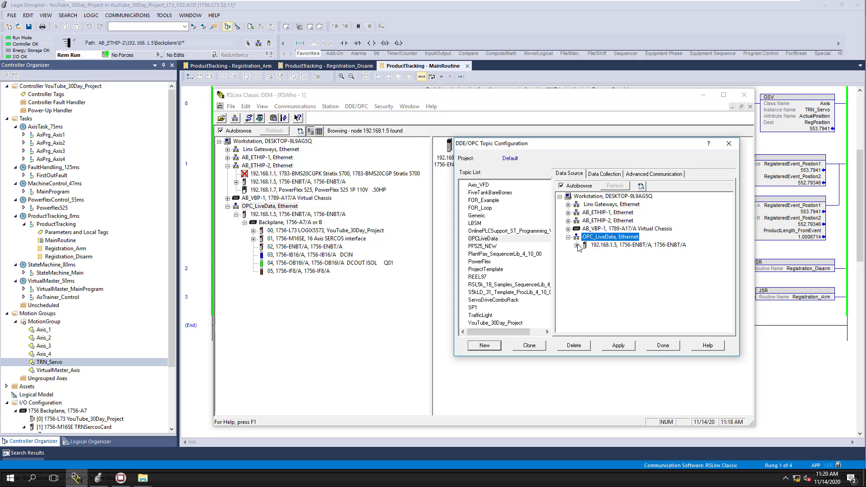
pyautogui.click(577, 246)
pyautogui.click(585, 254)
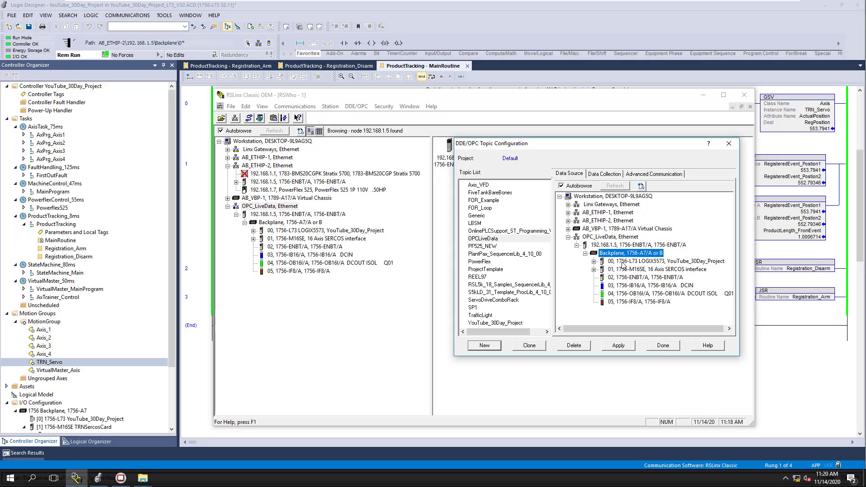
pyautogui.click(622, 262)
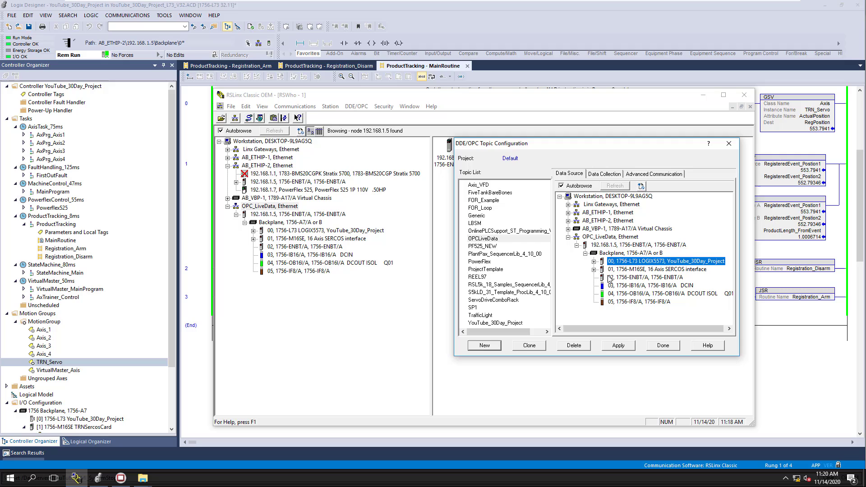
pyautogui.click(617, 347)
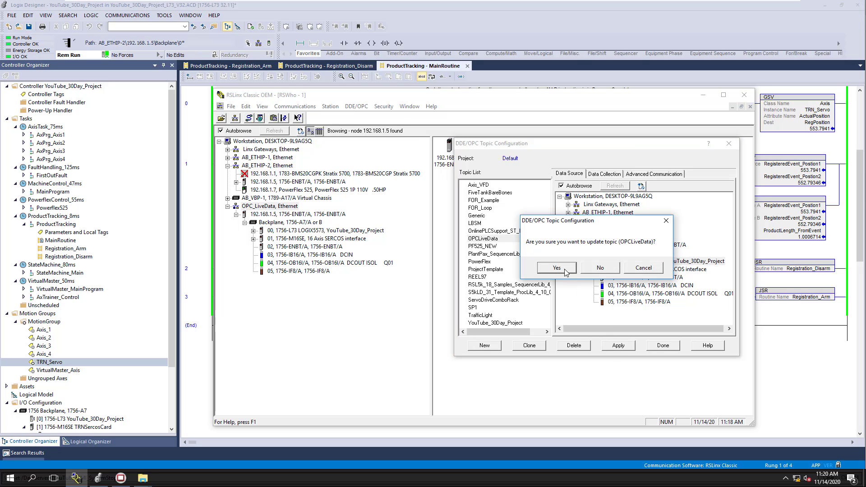
pyautogui.click(565, 271)
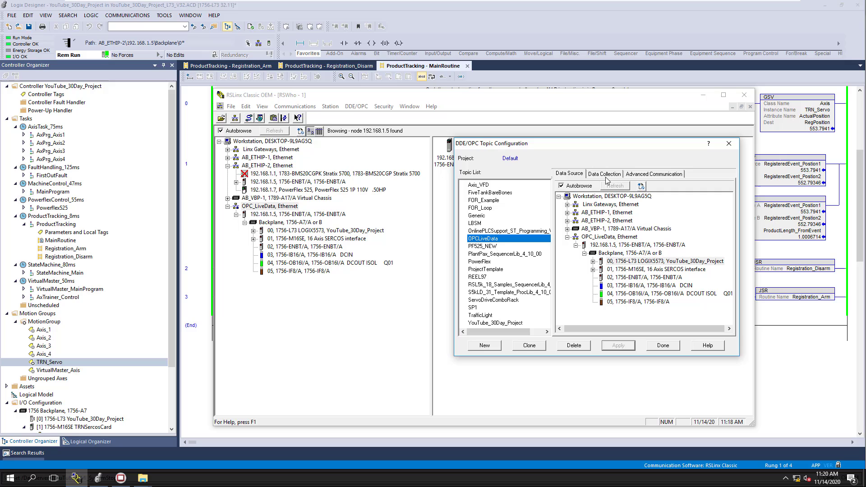
# Keep Logix5000 as the Data Collection processor type, then view the Advanced Communication settings
pyautogui.click(605, 174)
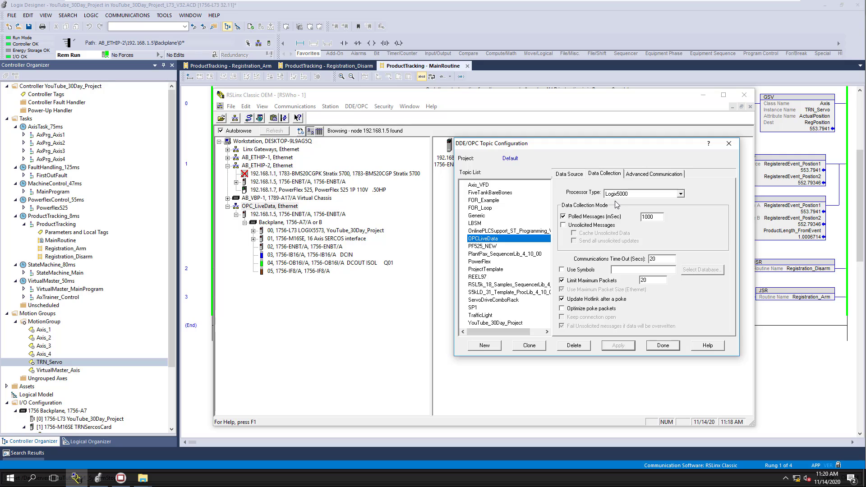
pyautogui.click(679, 194)
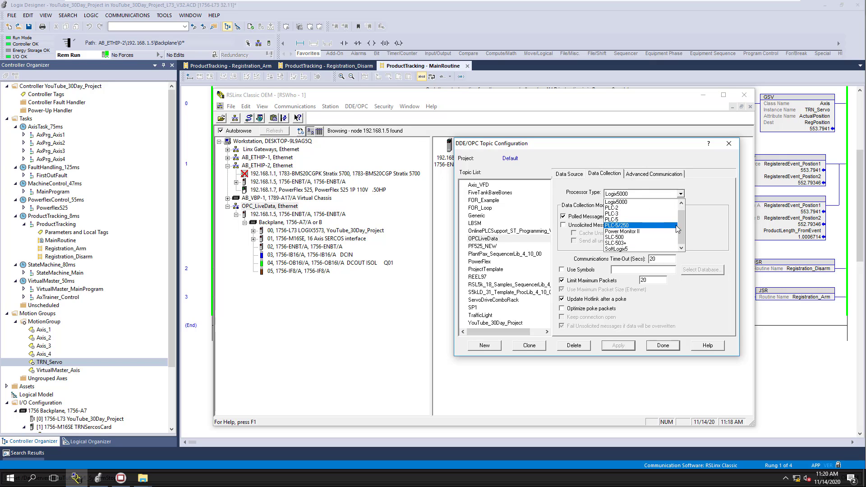
pyautogui.moveTo(683, 227); pyautogui.dragTo(683, 220)
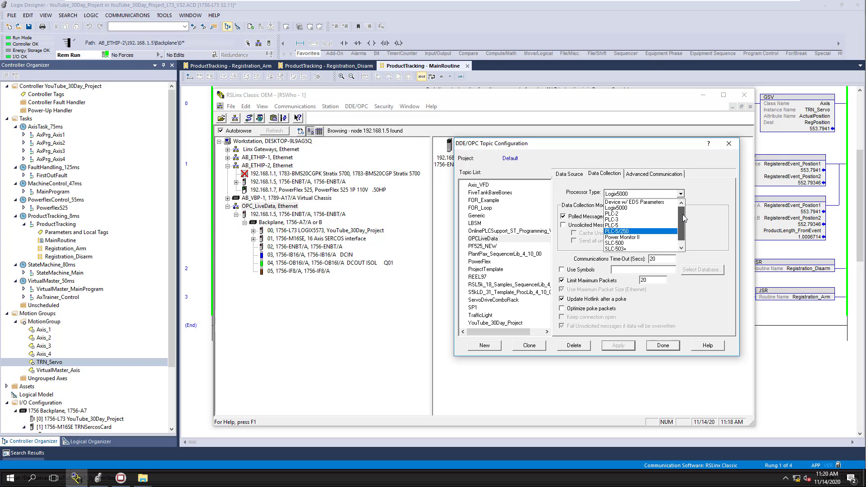
pyautogui.click(708, 190)
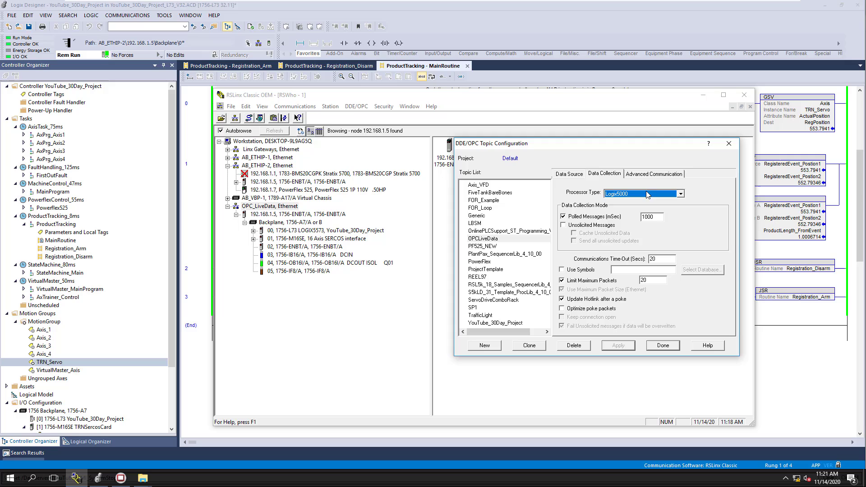
pyautogui.click(647, 175)
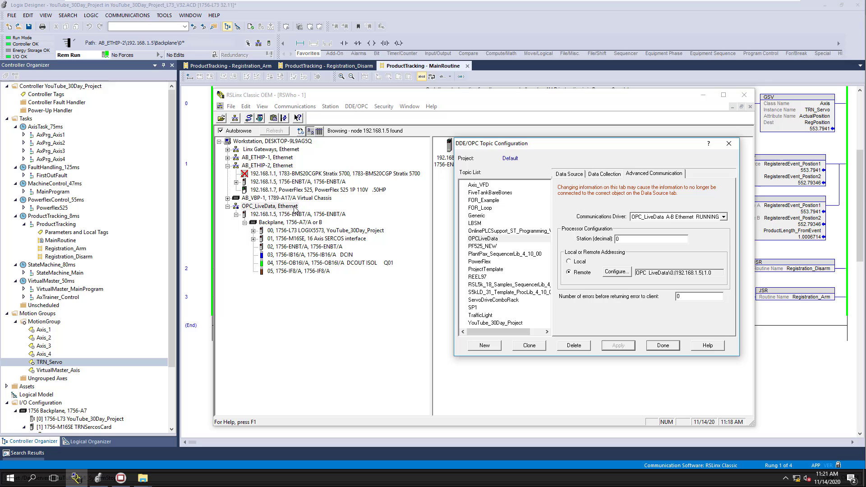
# Close the topic settings and cancel adding a new Ethernet devices driver (AB_ETH-2)
pyautogui.click(662, 345)
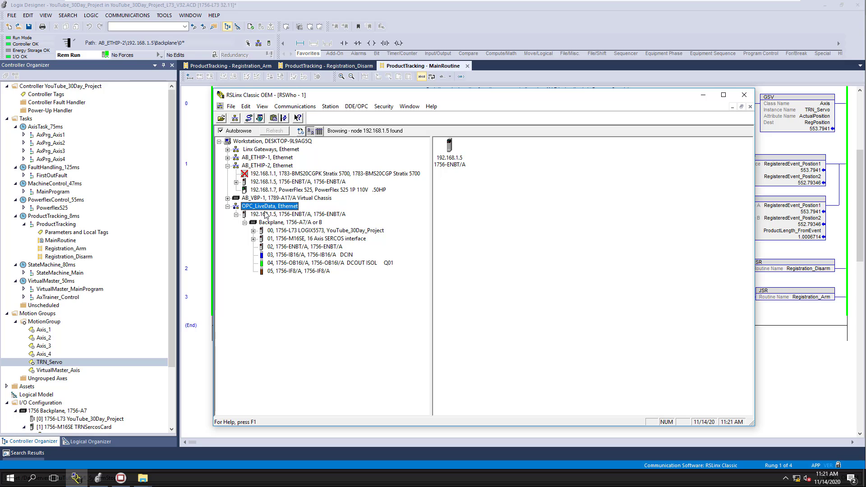
pyautogui.click(248, 118)
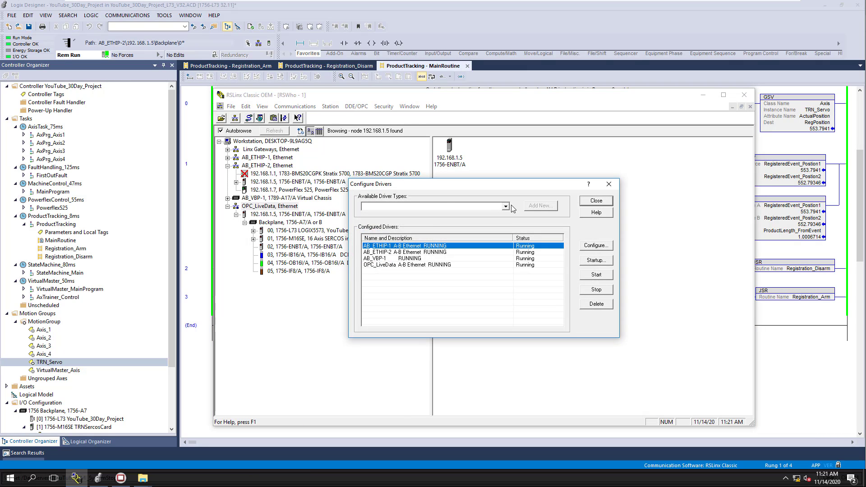
pyautogui.click(441, 207)
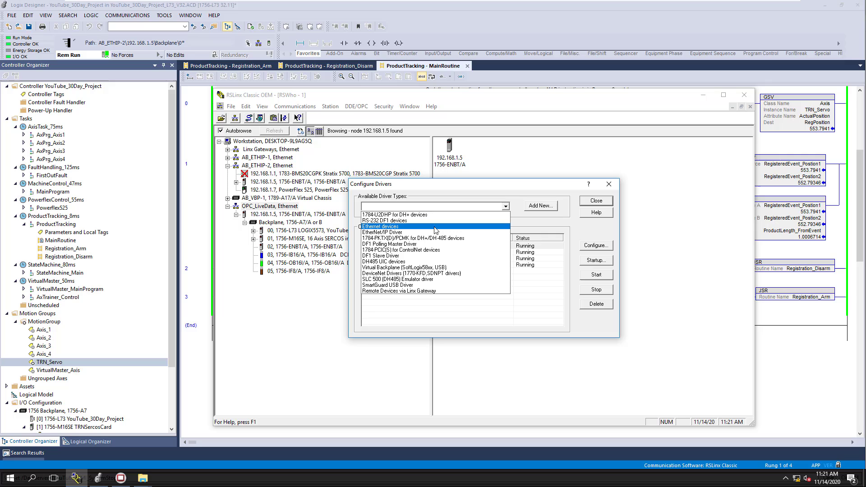
pyautogui.click(435, 227)
pyautogui.click(537, 207)
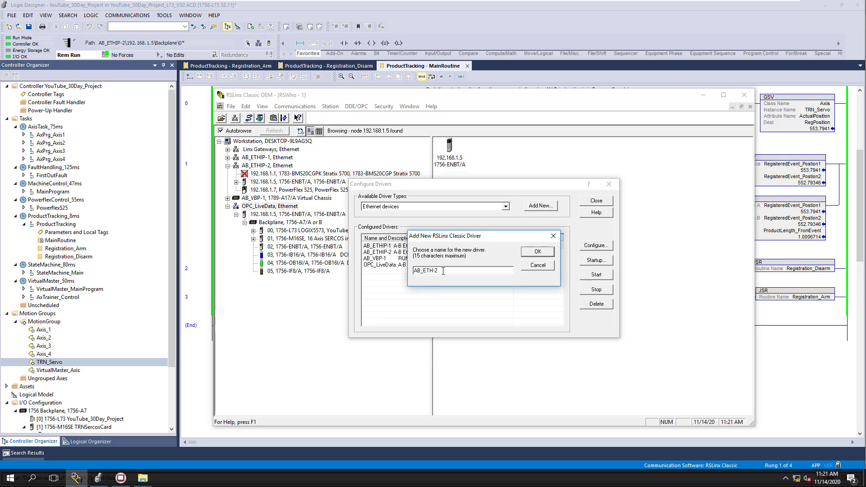
pyautogui.moveTo(443, 271); pyautogui.dragTo(412, 271)
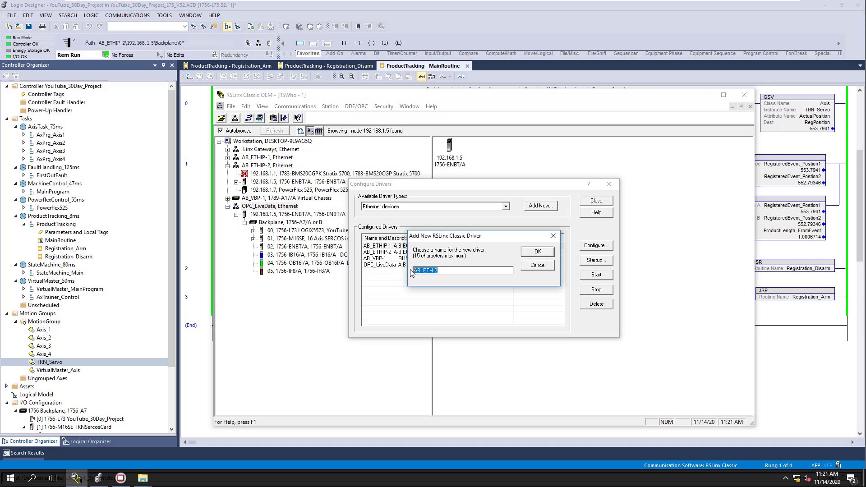
pyautogui.click(537, 265)
# Close Configure Drivers and reopen DDE/OPC Topic Configuration
pyautogui.click(595, 201)
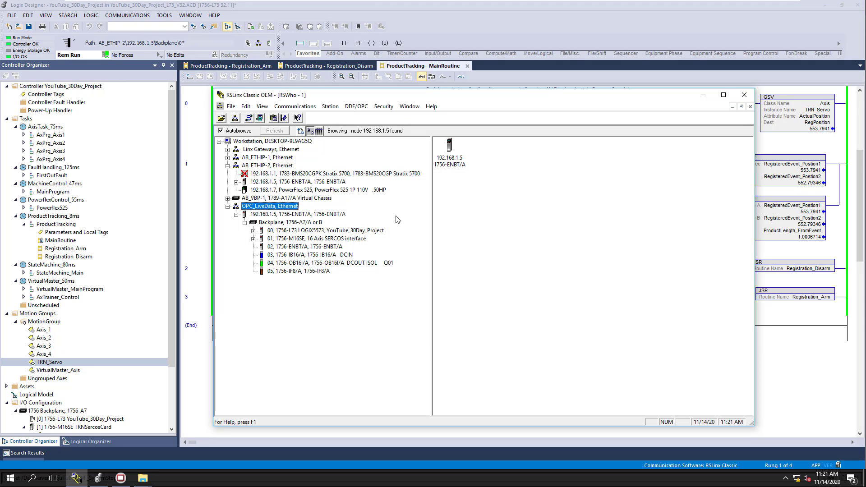
pyautogui.click(359, 106)
pyautogui.click(367, 116)
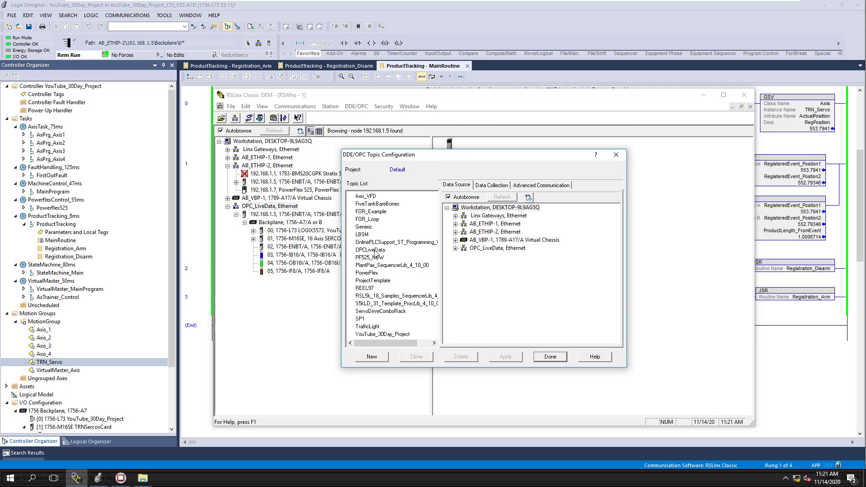
# Inspect the OPCLiveData topic, close Topic Configuration, and switch to the Explorer Tools window
pyautogui.click(374, 250)
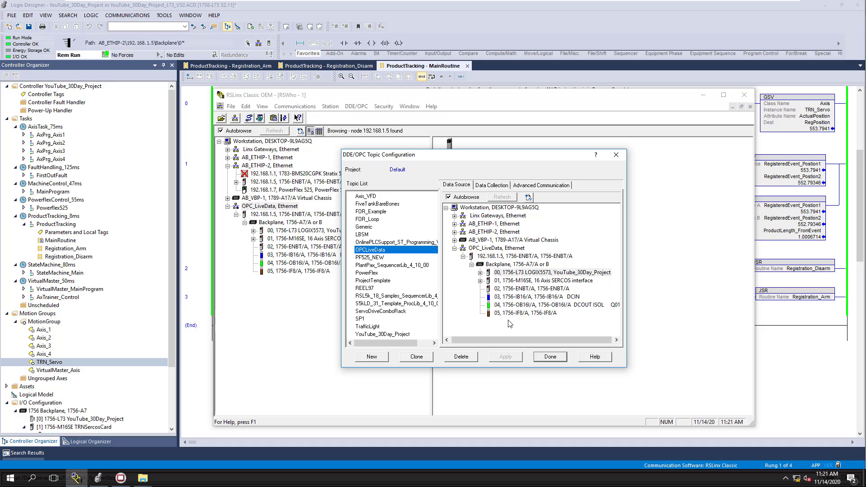
pyautogui.click(542, 357)
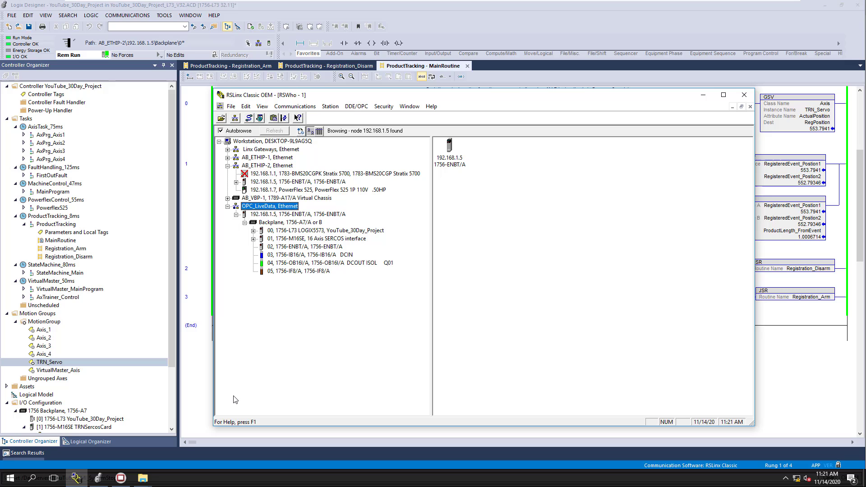
pyautogui.moveTo(146, 480)
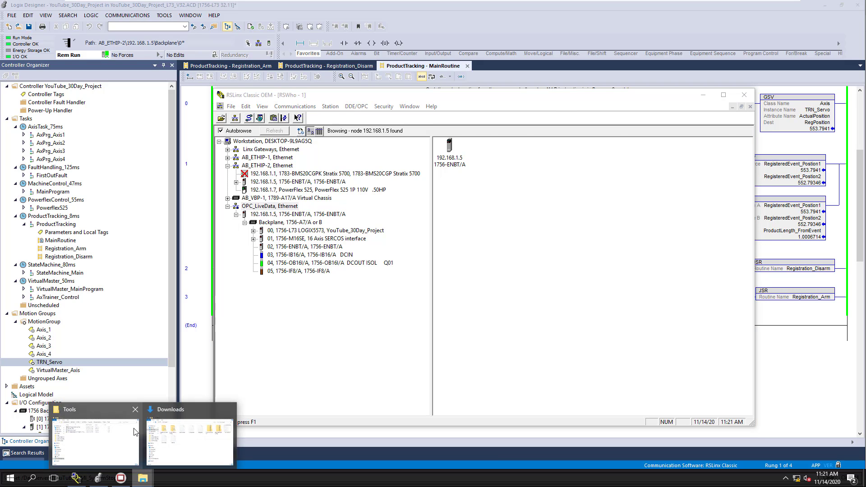
pyautogui.click(117, 434)
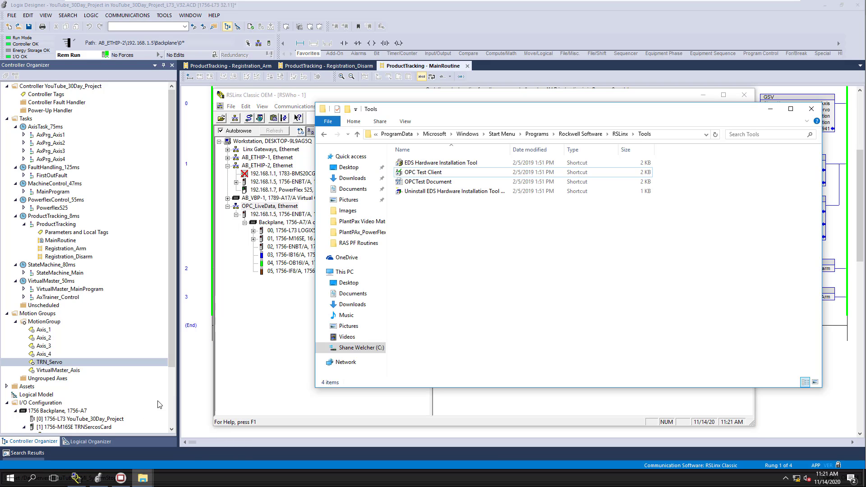
# Navigate Rockwell Software > RSLinx > Tools and launch the OPC Test Client shortcut
pyautogui.click(579, 134)
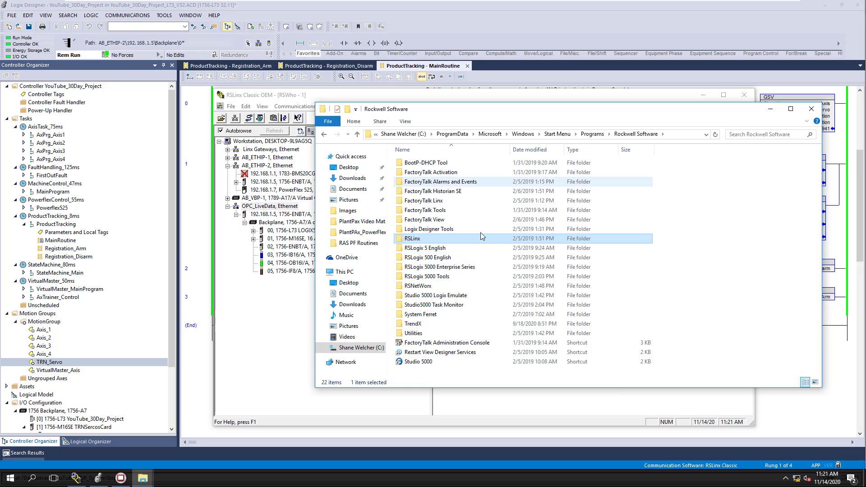
pyautogui.doubleClick(430, 238)
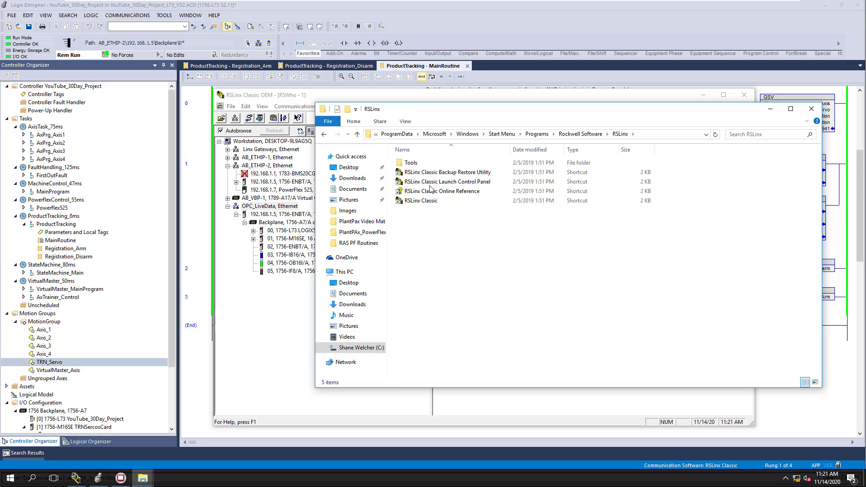
pyautogui.doubleClick(411, 165)
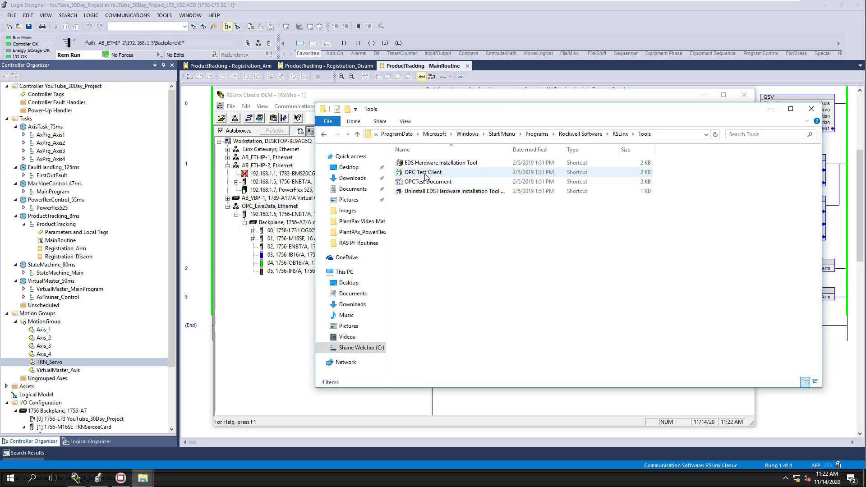
pyautogui.doubleClick(425, 174)
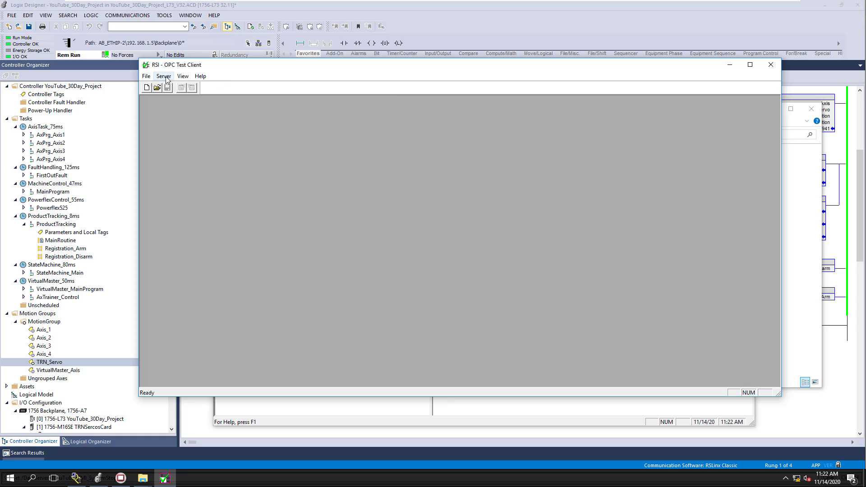
# Connect the OPC Test Client to RSLinx OPC Server from the Located Servers list
pyautogui.click(163, 76)
pyautogui.click(177, 86)
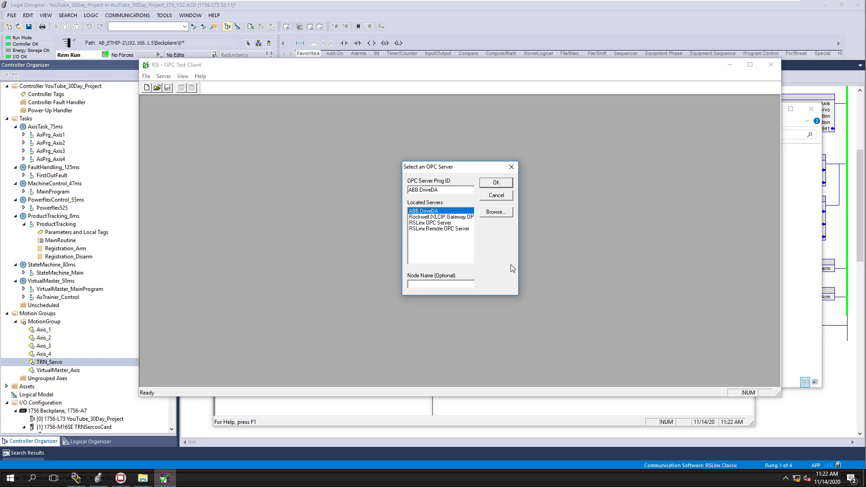
pyautogui.click(444, 223)
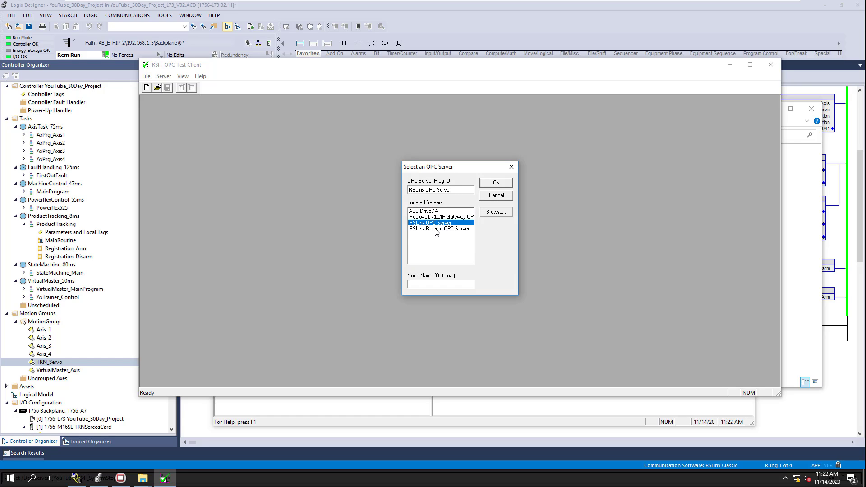
pyautogui.click(487, 185)
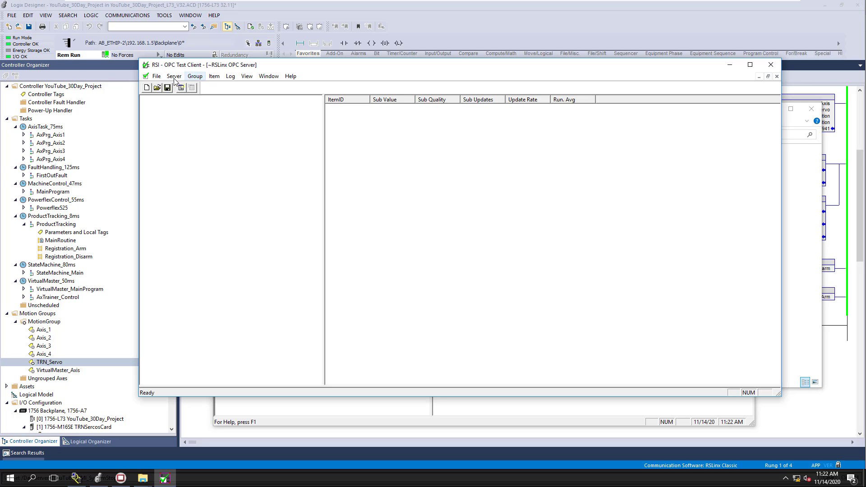
# Add a group named ServoRegEvent with a 1000 ms update rate
pyautogui.click(194, 76)
pyautogui.click(197, 86)
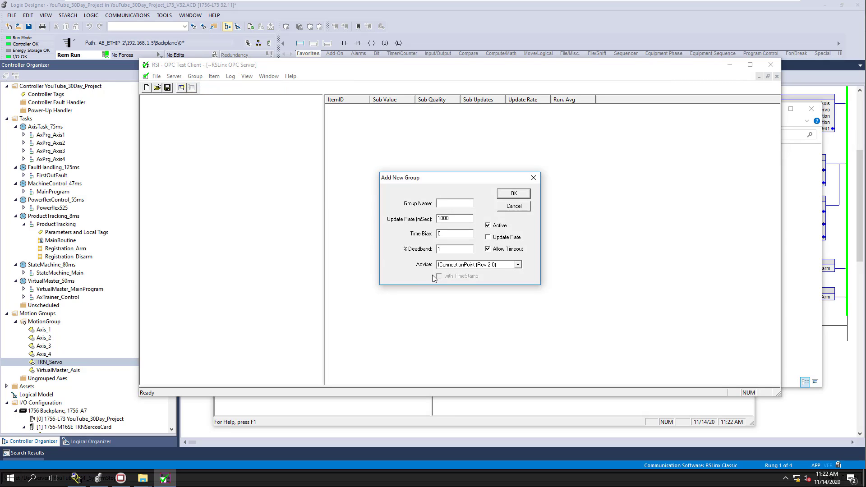
pyautogui.write('ServoRegEvent')
pyautogui.click(506, 194)
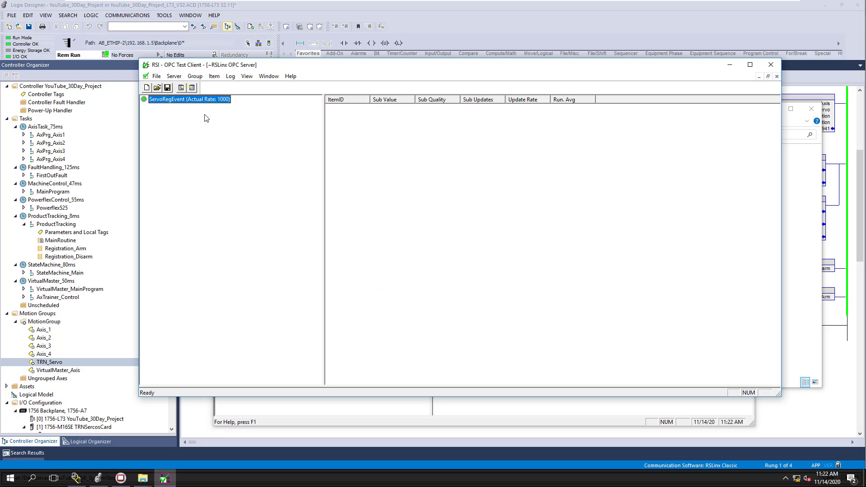
# Start adding items to ServoRegEvent and expand the RSLinx OPC Server topic list
pyautogui.click(213, 76)
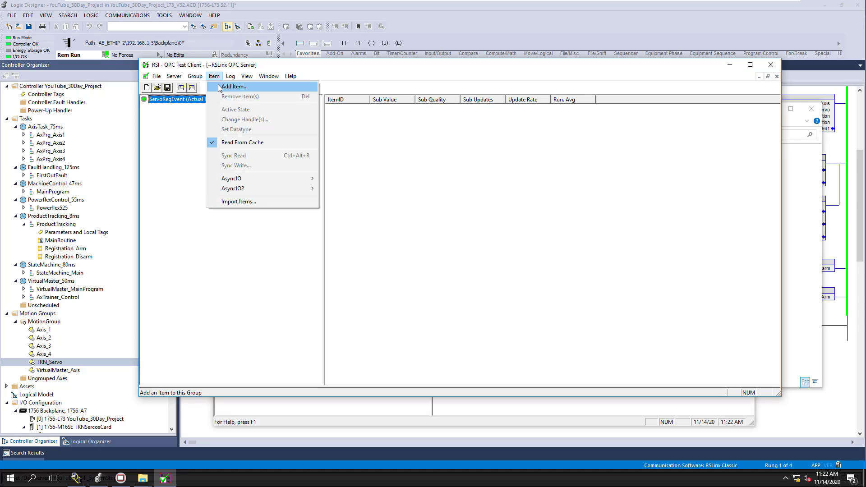
pyautogui.click(219, 87)
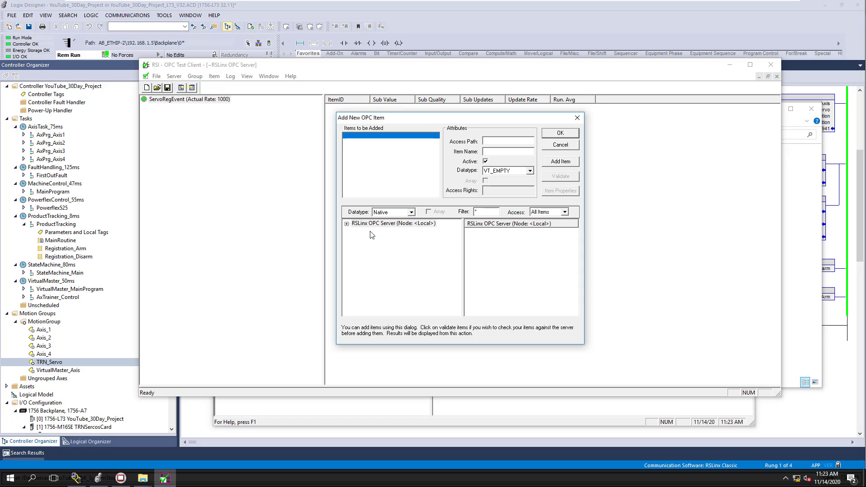
pyautogui.doubleClick(353, 223)
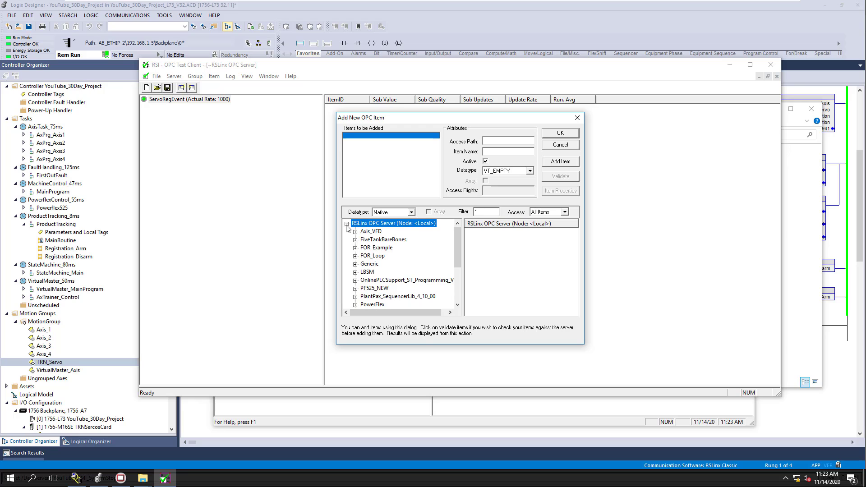
pyautogui.scroll(-3, 377, 246)
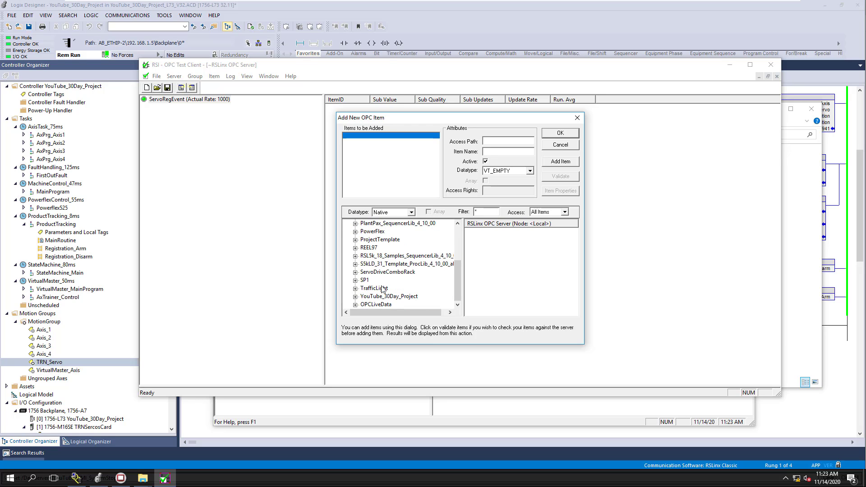
pyautogui.scroll(2, 384, 245)
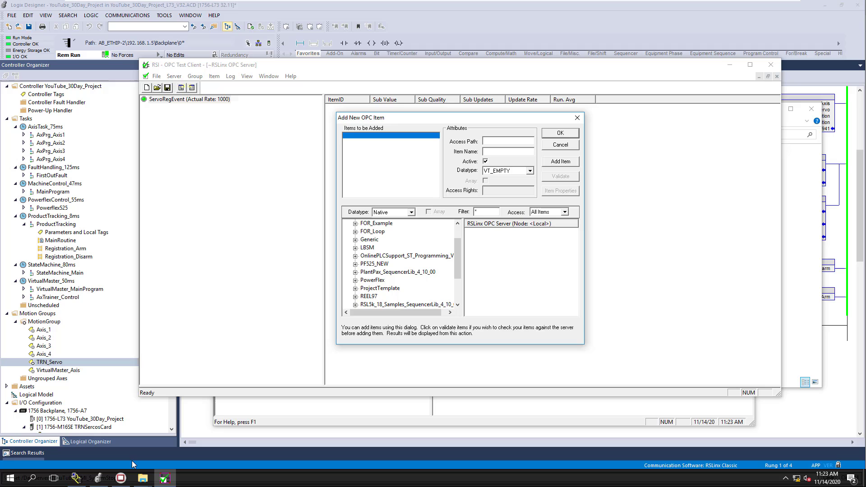
# Check the topic list in RSLinx's DDE/OPC Topic Configuration, then close it
pyautogui.click(75, 478)
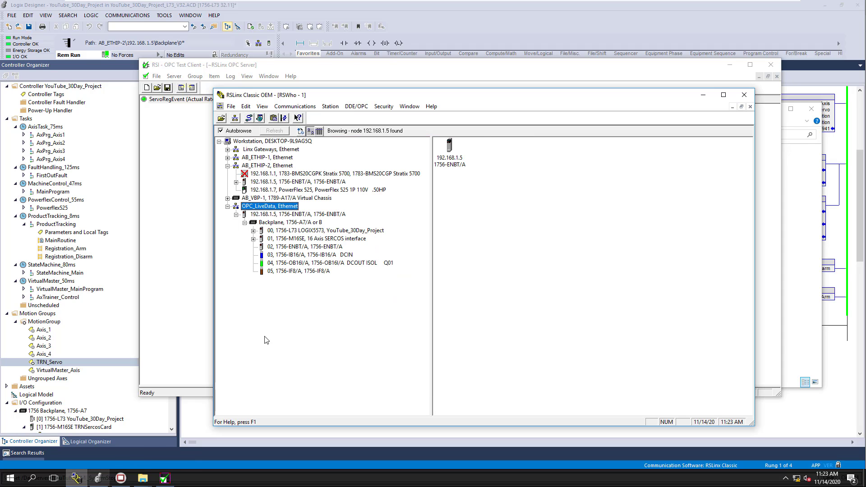
pyautogui.click(354, 107)
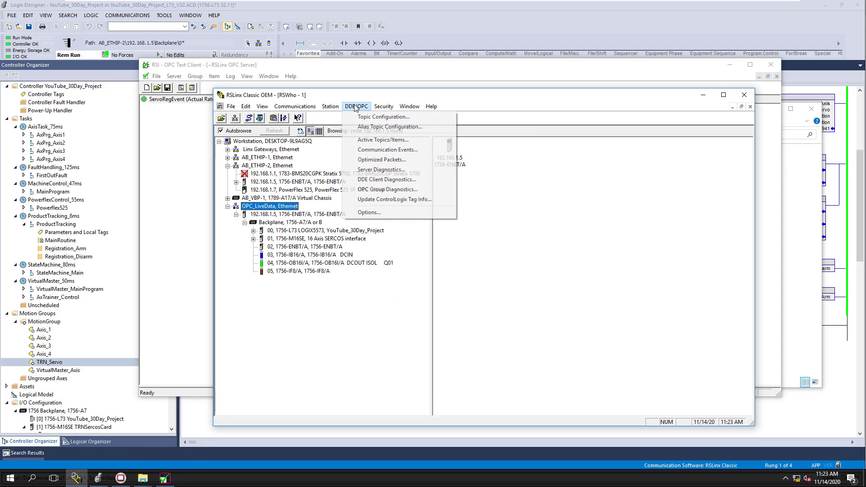
pyautogui.click(388, 114)
pyautogui.click(546, 359)
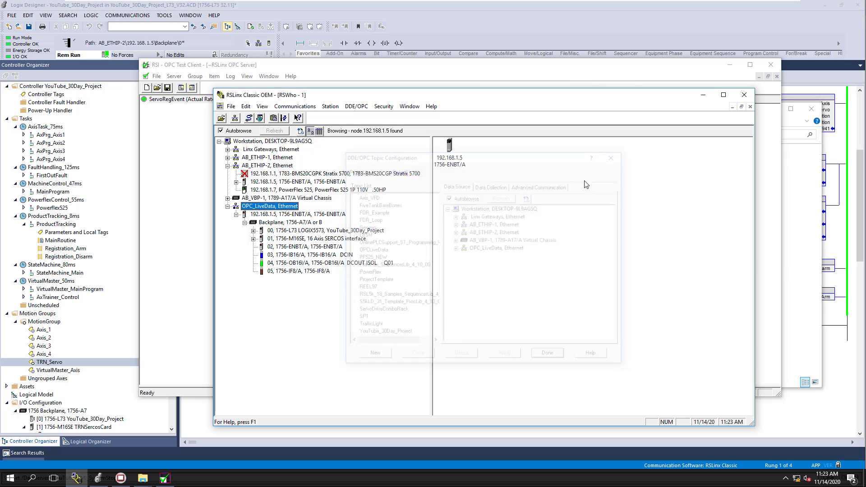
# Expand the OPCLiveData topic and its Online node to list tags such as Alarm1_Description and Axis_1
pyautogui.click(701, 98)
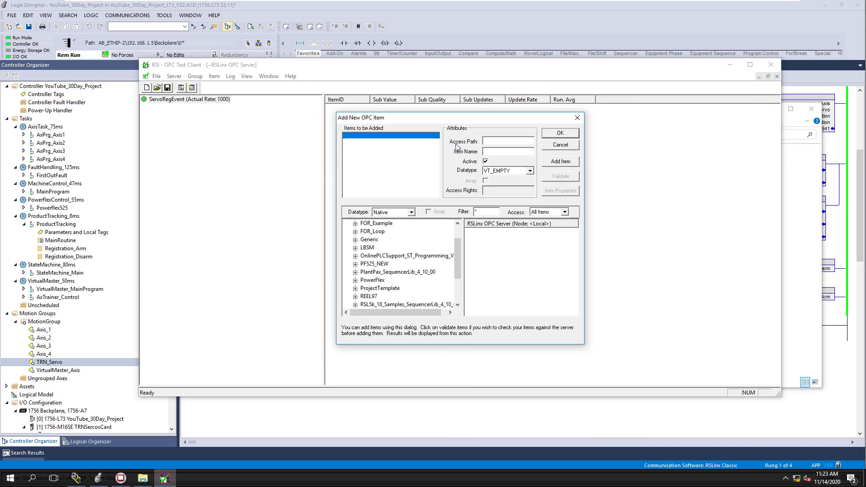
pyautogui.scroll(-2, 383, 268)
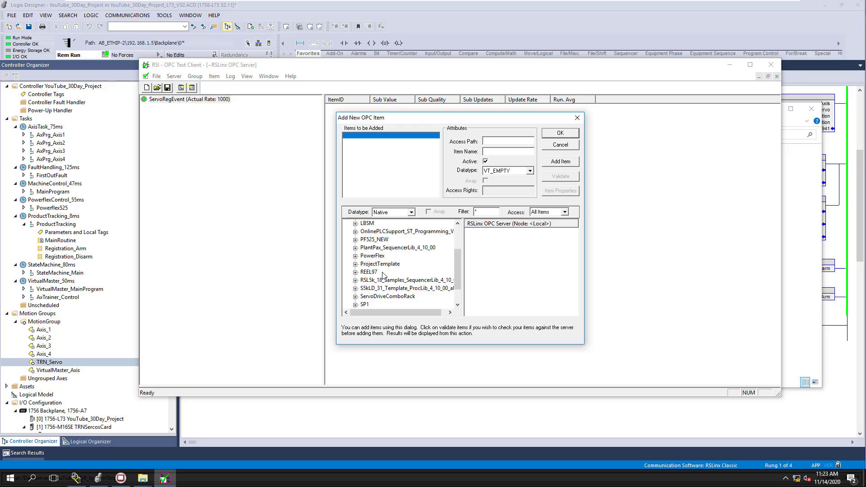
pyautogui.scroll(2, 379, 296)
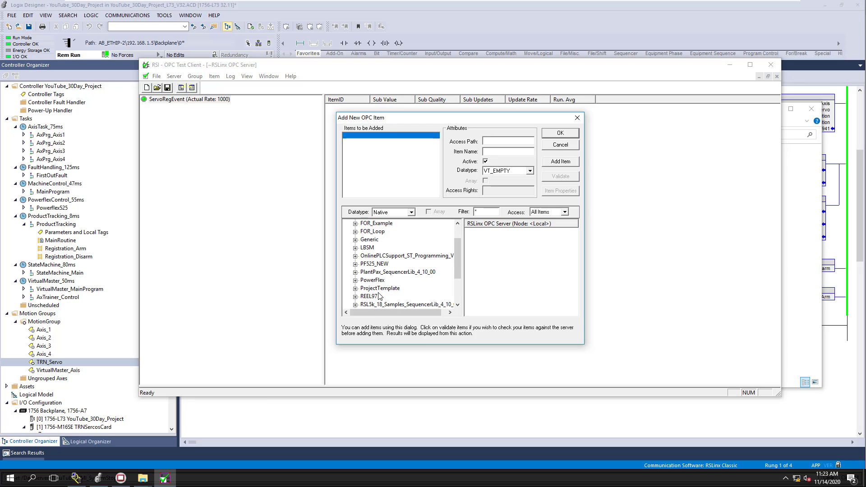
pyautogui.scroll(-2, 370, 265)
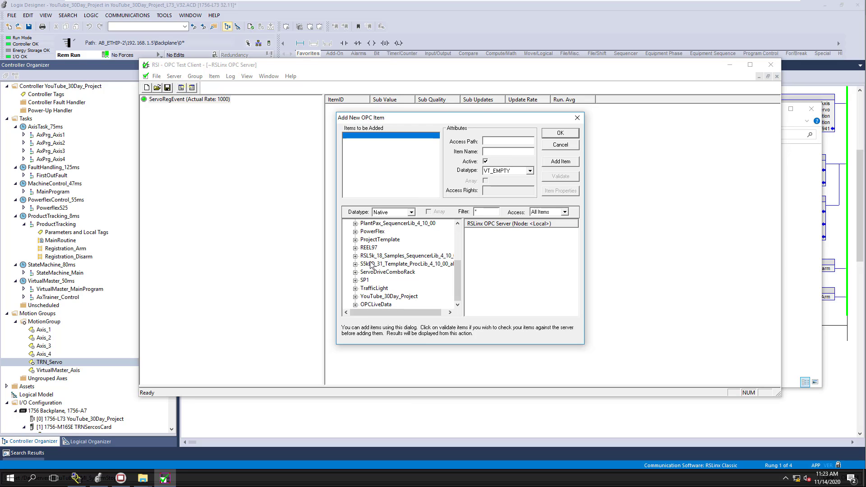
pyautogui.click(355, 303)
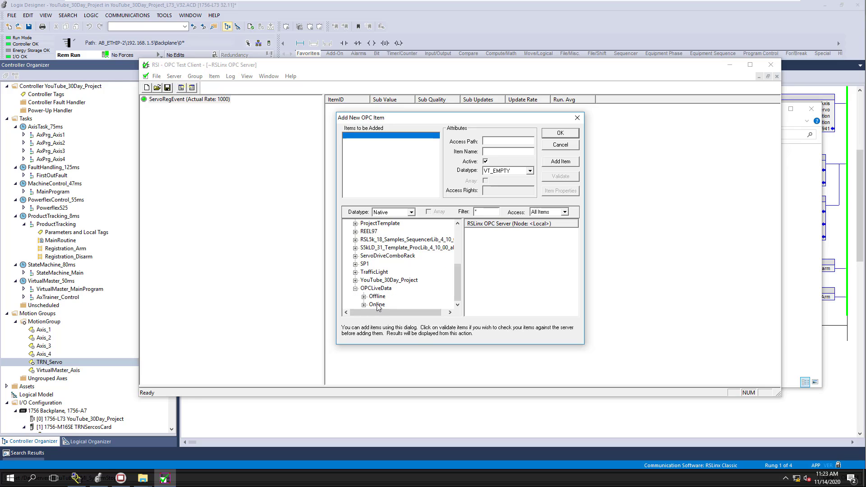
pyautogui.click(375, 288)
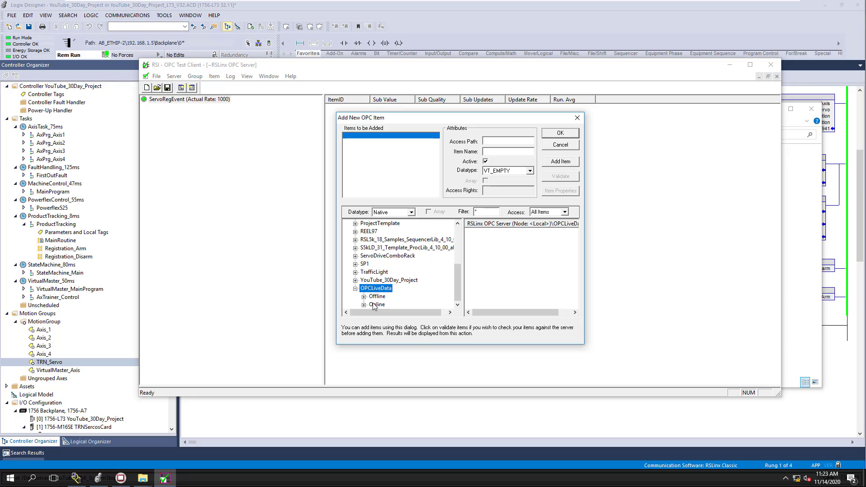
pyautogui.click(363, 305)
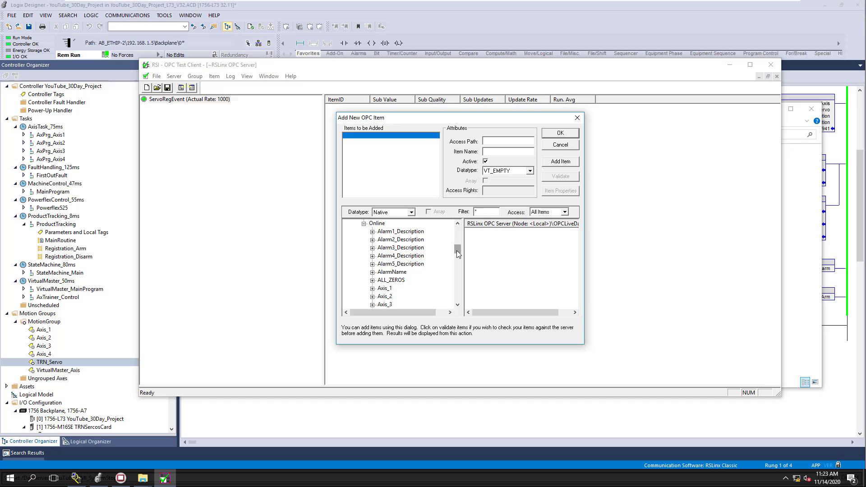
pyautogui.moveTo(457, 251); pyautogui.dragTo(461, 289)
pyautogui.scroll(18, 412, 272)
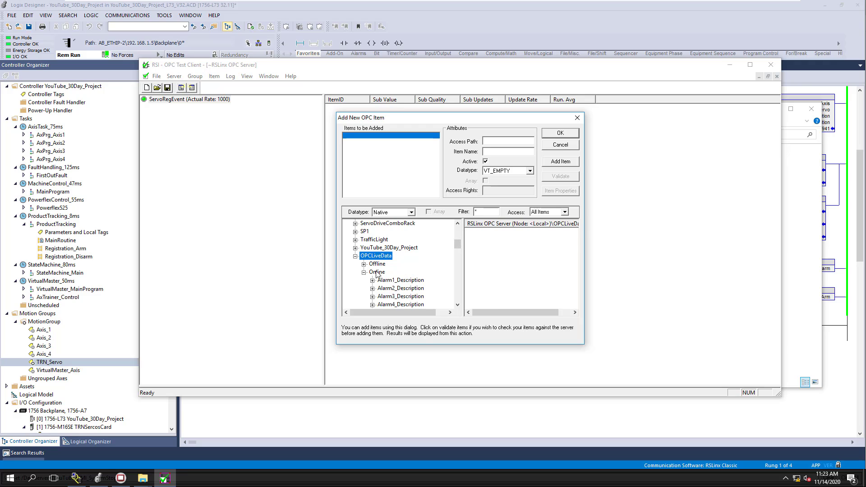
# Browse OPCLiveData's Online tags and check ProductLength_FromEvent in the ladder logic
pyautogui.click(377, 272)
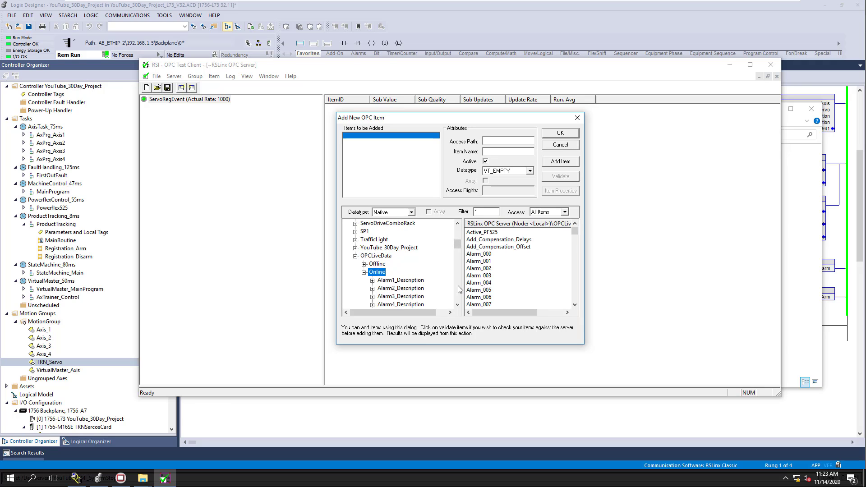
pyautogui.click(574, 278)
pyautogui.click(574, 279)
pyautogui.click(574, 279)
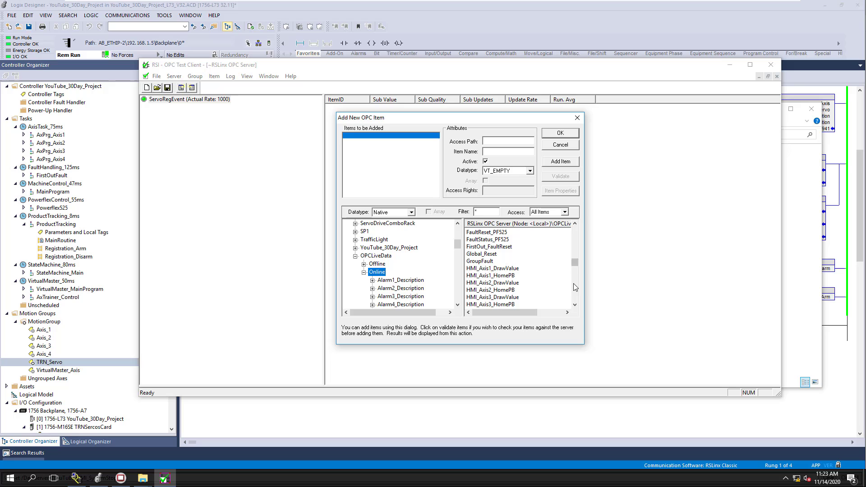
pyautogui.click(575, 287)
pyautogui.click(573, 288)
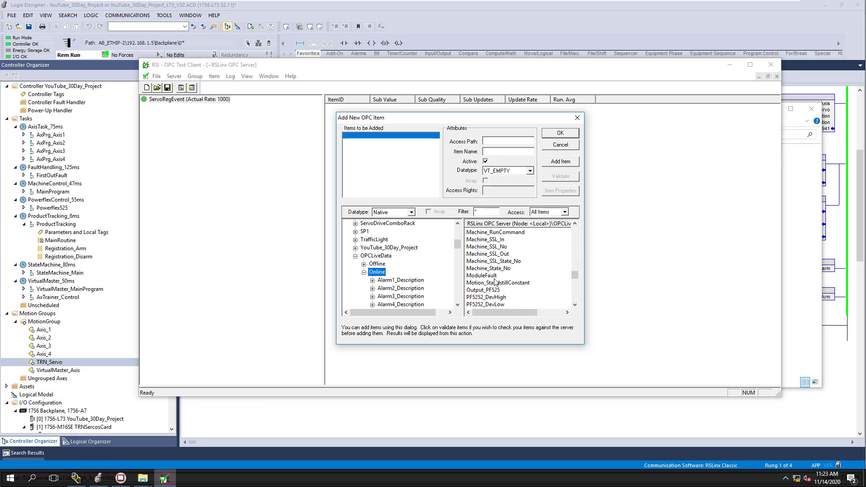
pyautogui.scroll(-5, 495, 281)
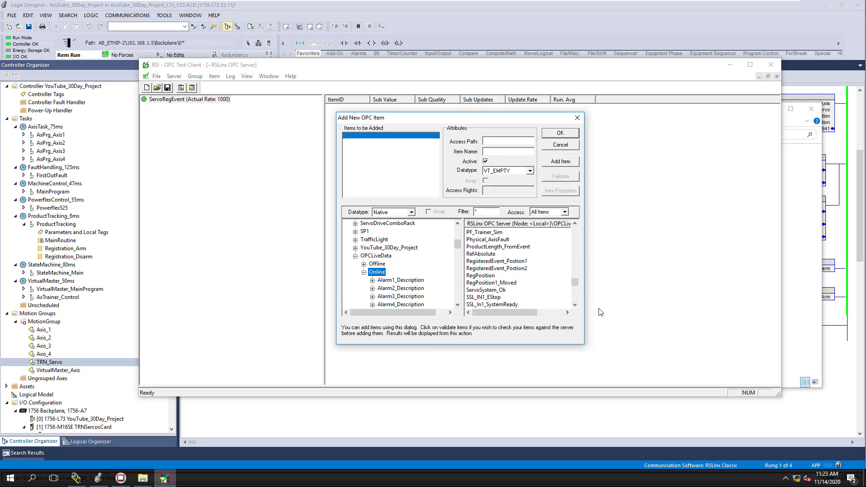
pyautogui.click(777, 231)
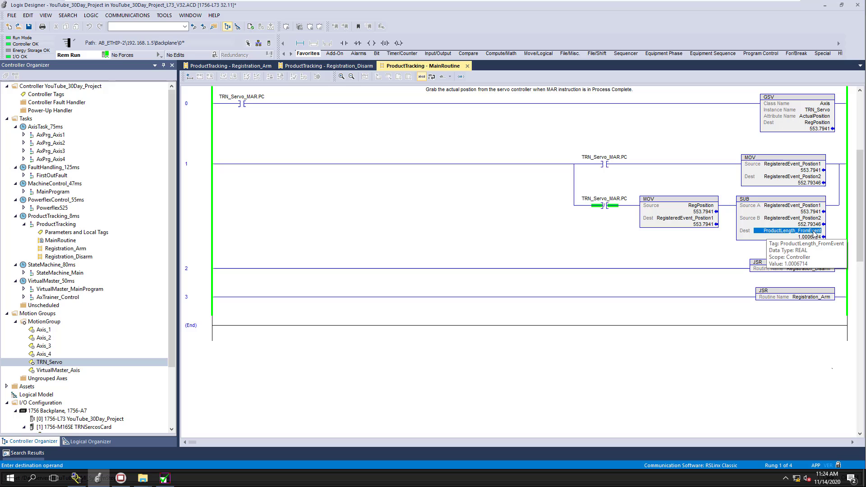
pyautogui.click(166, 478)
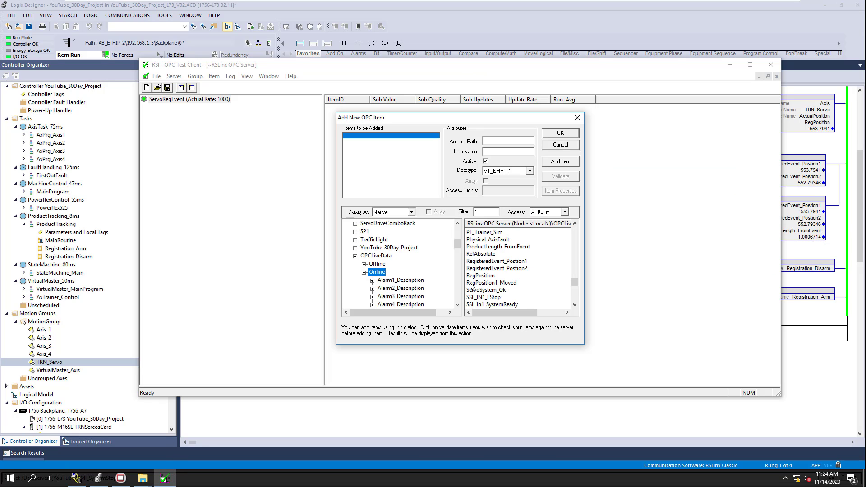
# Add ProductLength_FromEvent, RegisteredEvent_Postion1 and RegisteredEvent_Postion2 to ServoRegEvent and confirm
pyautogui.click(492, 247)
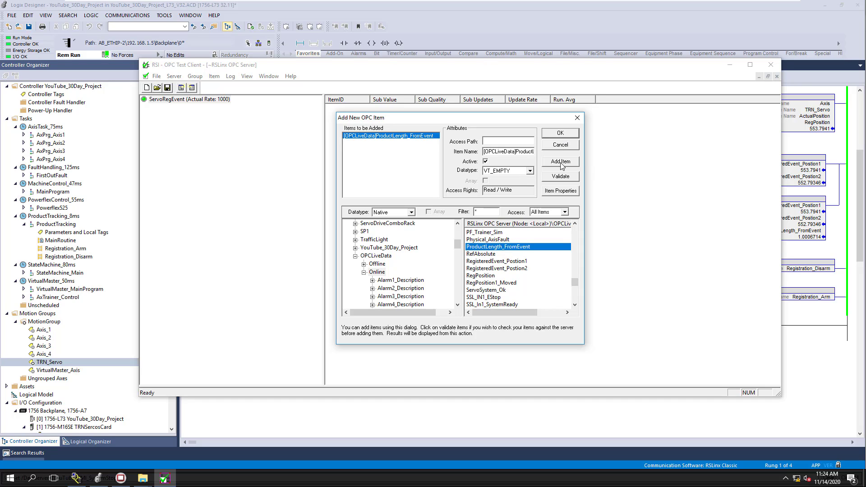
pyautogui.click(560, 161)
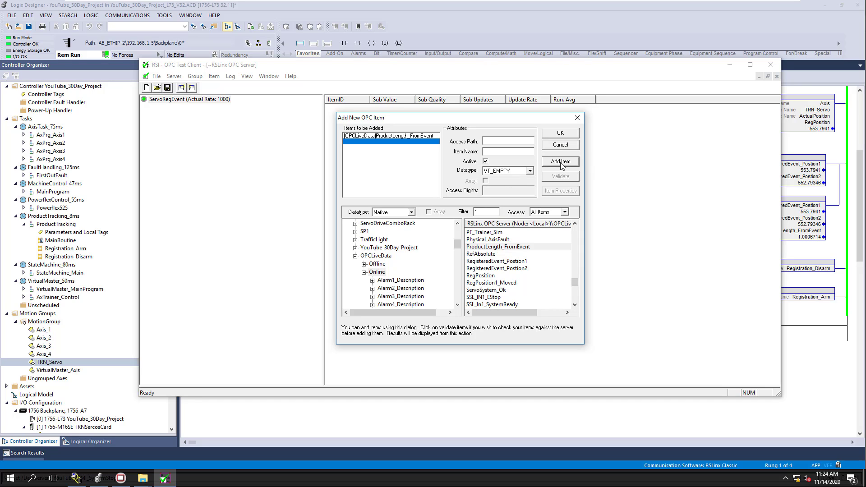
pyautogui.click(498, 263)
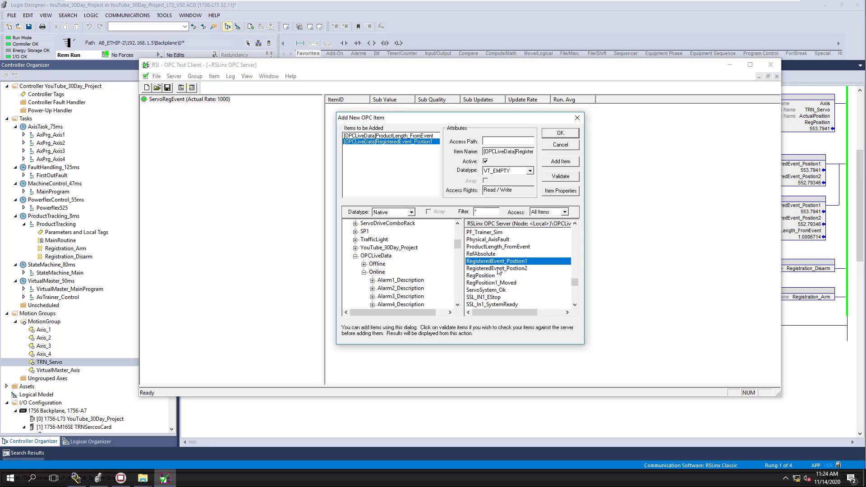
pyautogui.click(567, 165)
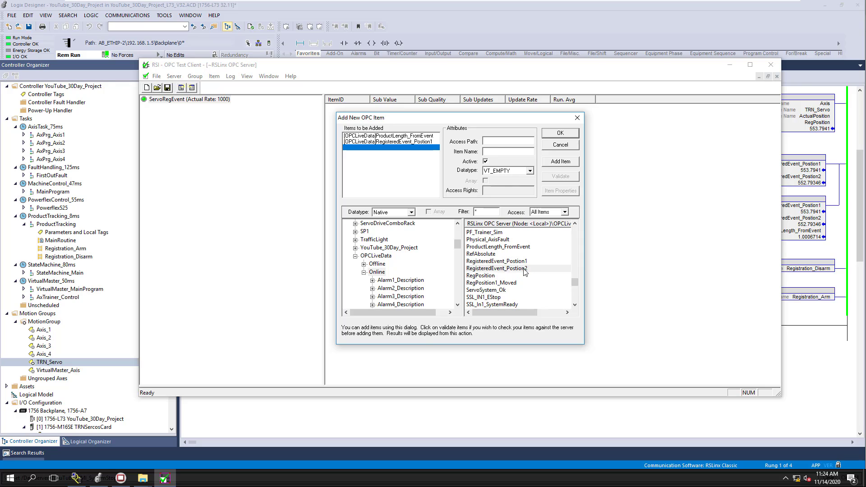
pyautogui.click(524, 268)
pyautogui.click(555, 163)
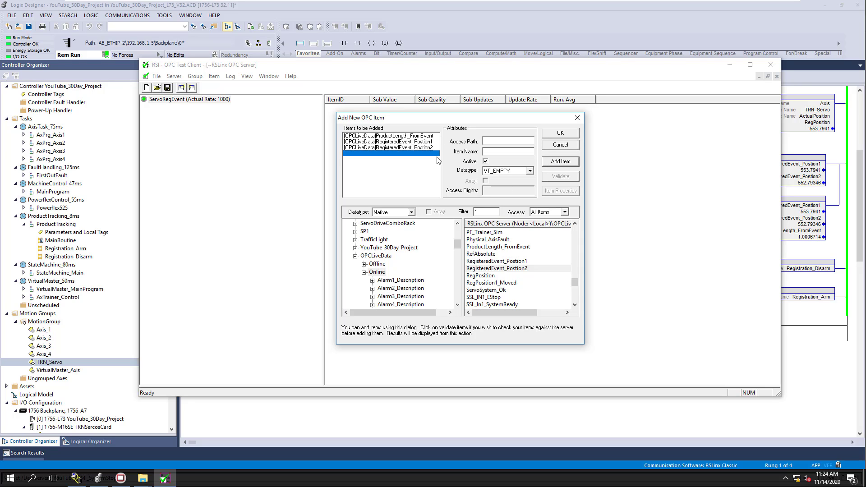
pyautogui.click(559, 134)
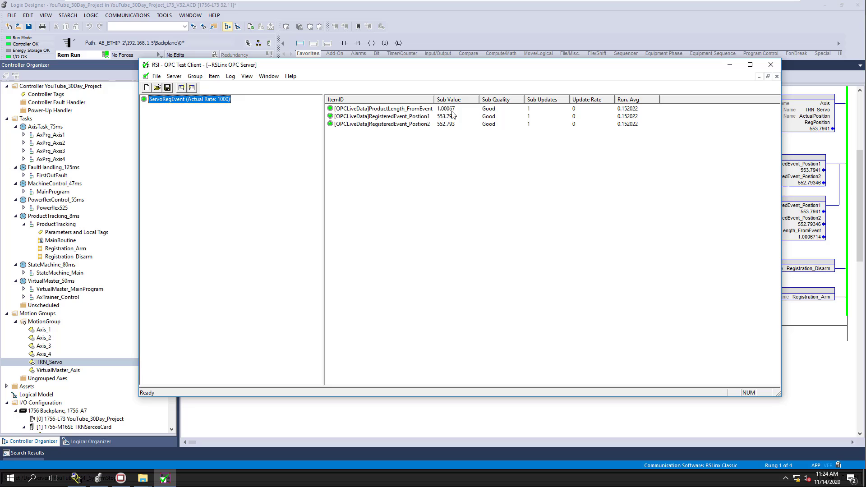
# Move and resize the OPC Test Client so its three ServoRegEvent values sit beside the ladder rungs
pyautogui.moveTo(480, 72); pyautogui.dragTo(414, 86)
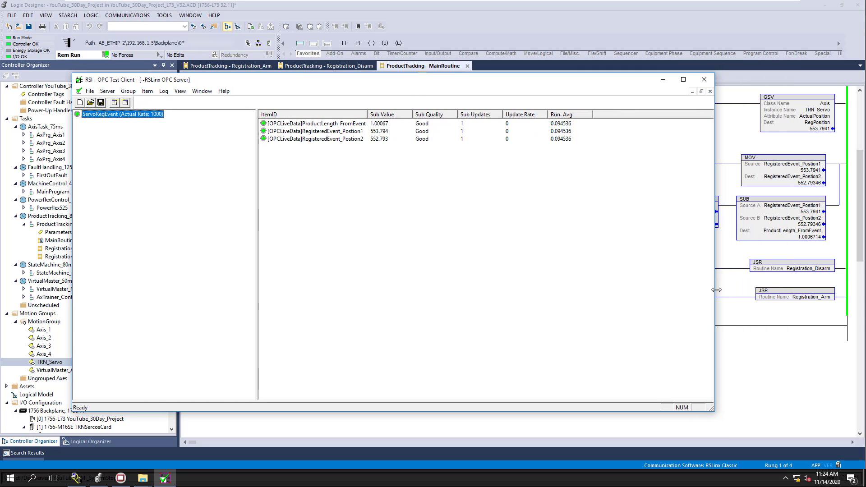
pyautogui.moveTo(714, 296); pyautogui.dragTo(598, 259)
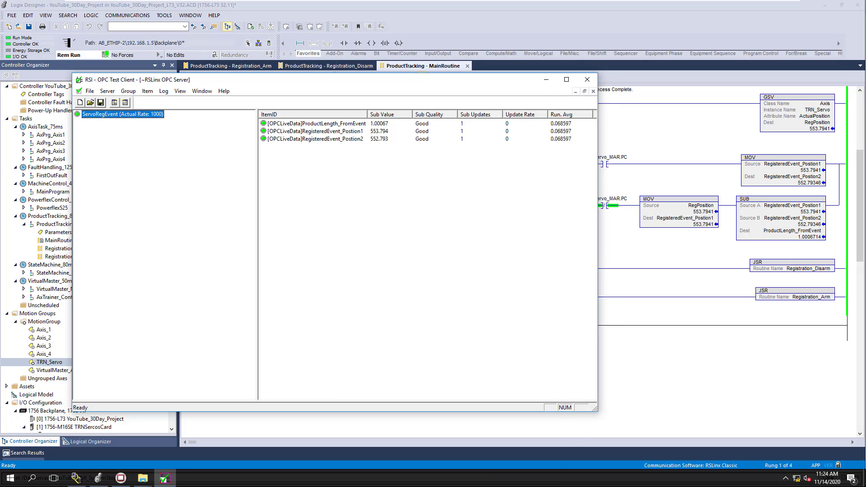
pyautogui.moveTo(564, 411); pyautogui.dragTo(562, 202)
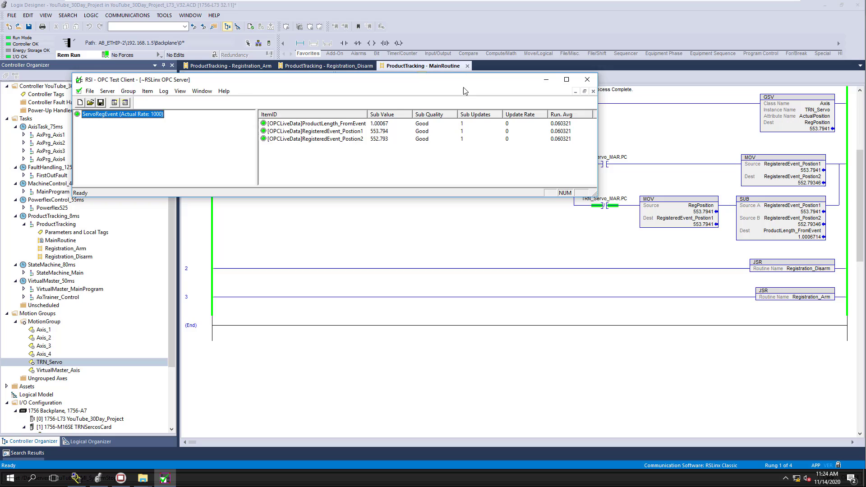
pyautogui.moveTo(464, 83); pyautogui.dragTo(581, 265)
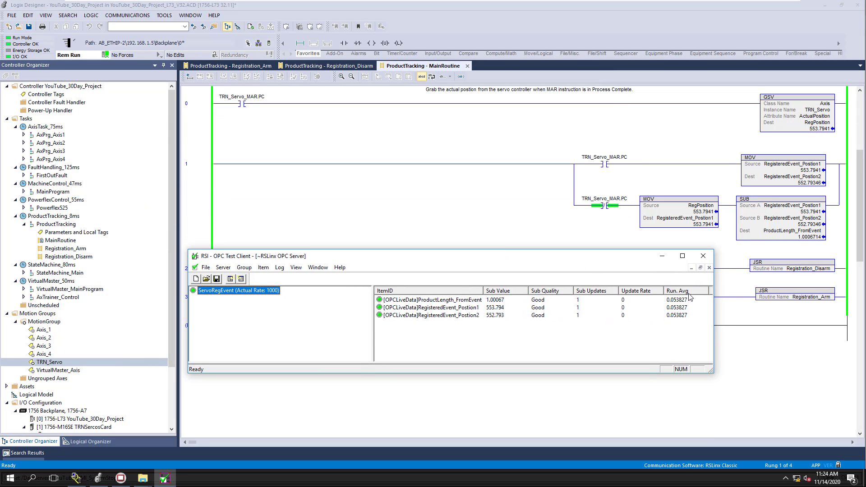
pyautogui.moveTo(807, 243)
pyautogui.moveTo(380, 256); pyautogui.dragTo(378, 191)
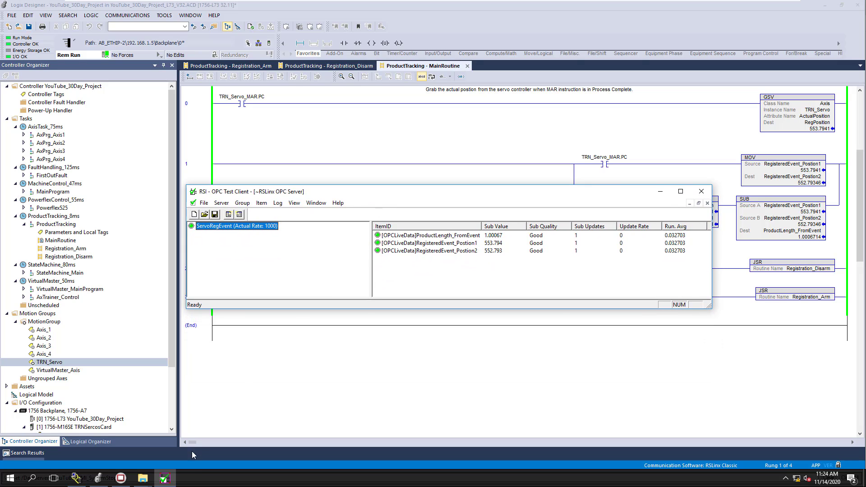
# Start the servo system from the HMI so all four axes run
pyautogui.click(121, 478)
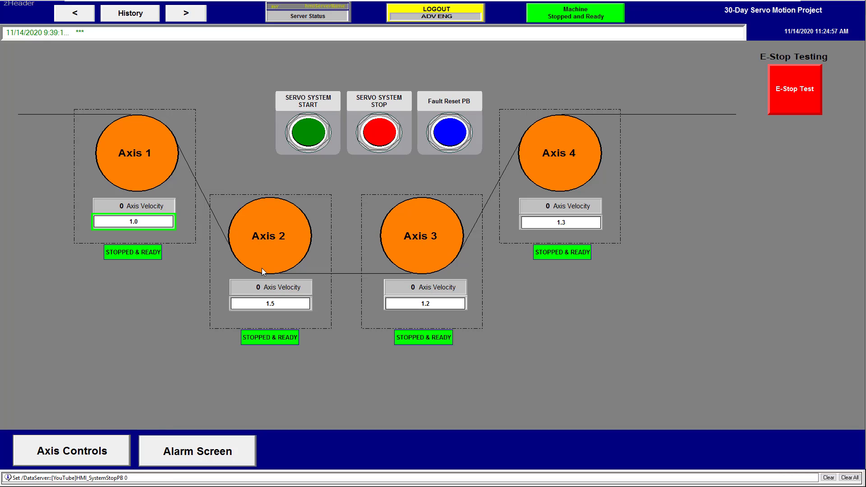
pyautogui.click(316, 138)
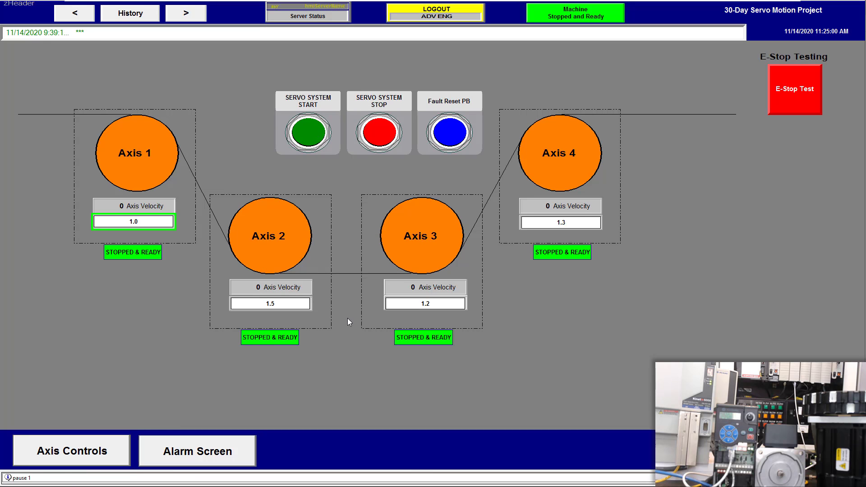
pyautogui.press('super')
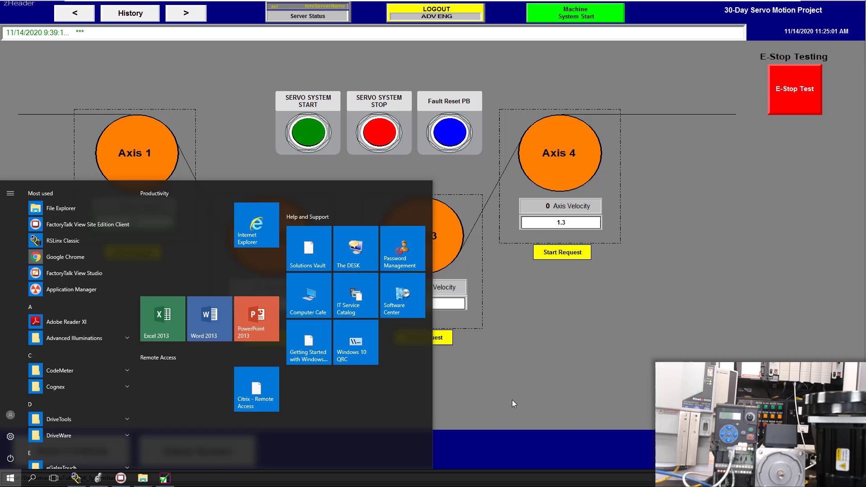
pyautogui.click(512, 401)
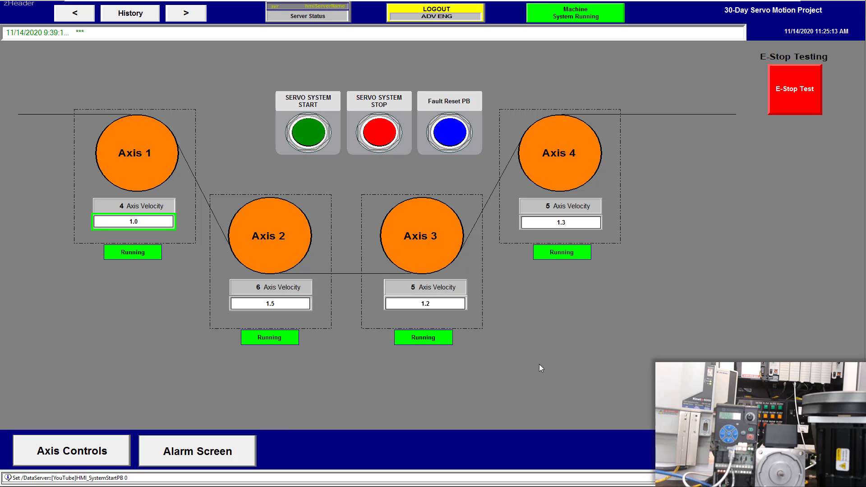
# Return to Logix Designer's ProductTracking MainRoutine ladder
pyautogui.press('super')
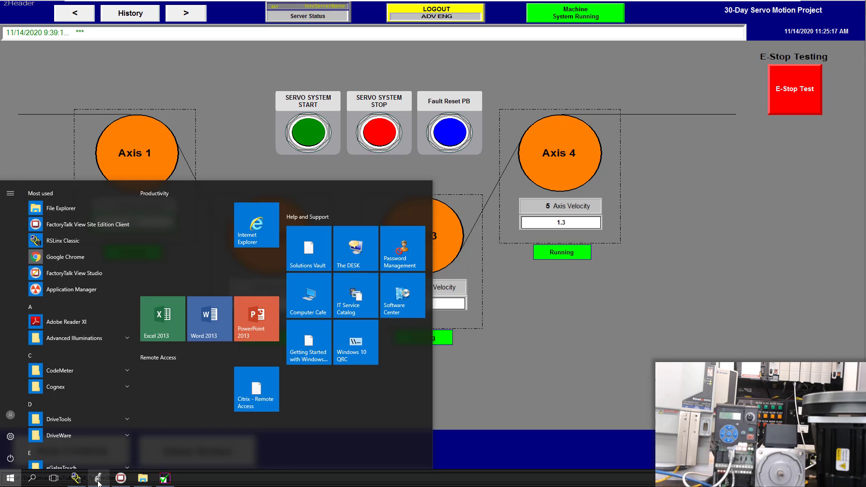
pyautogui.moveTo(98, 480)
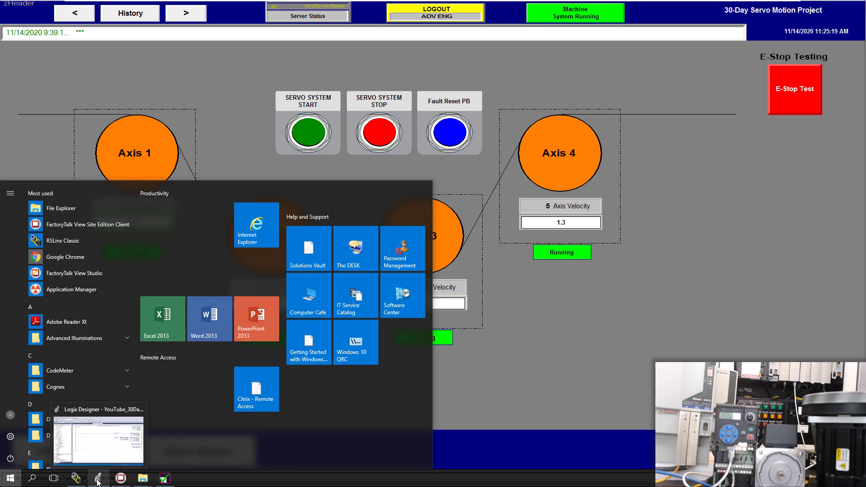
pyautogui.click(98, 481)
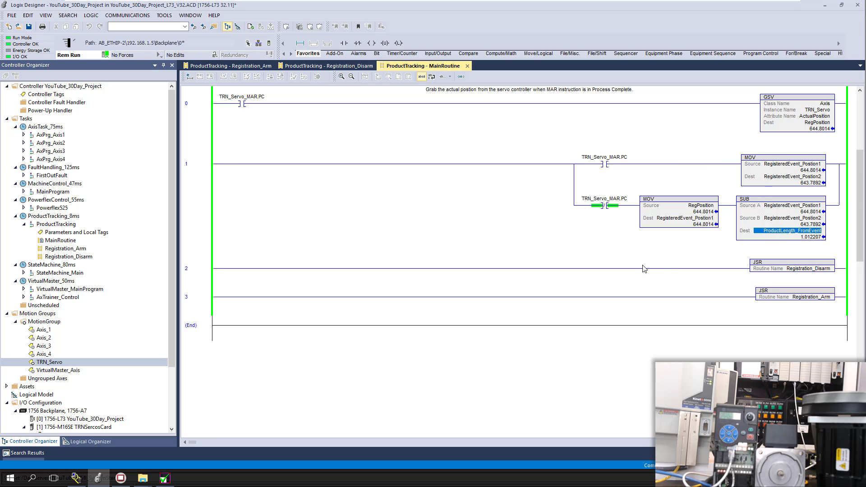
# Reopen the ProductTracking MainRoutine and position the OPC client beside its rungs to compare live values
pyautogui.doubleClick(65, 248)
pyautogui.doubleClick(72, 240)
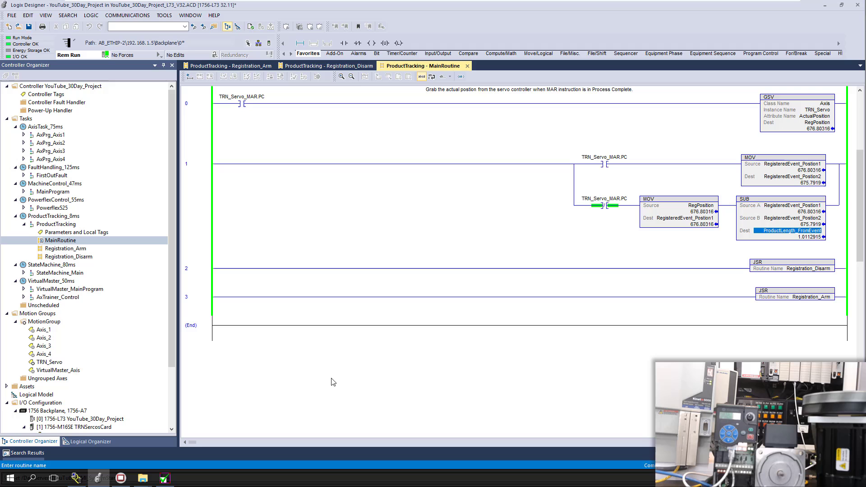
pyautogui.hotkey('alt', 'Tab')
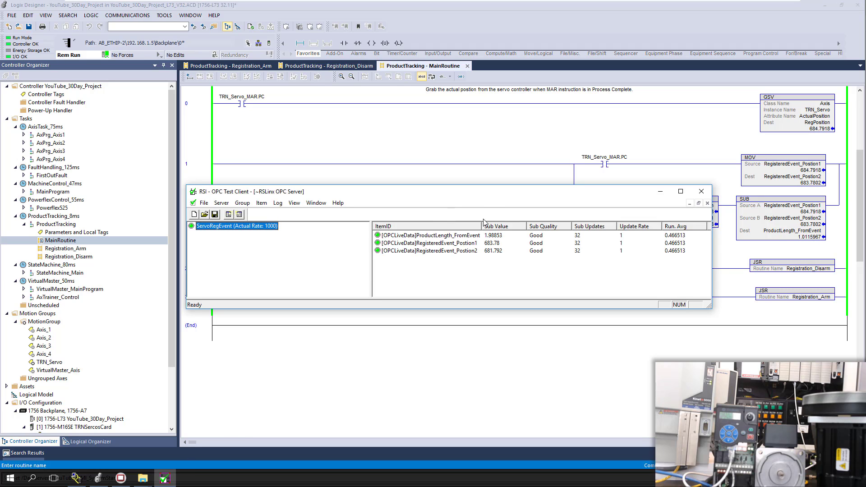
pyautogui.moveTo(477, 196); pyautogui.dragTo(511, 287)
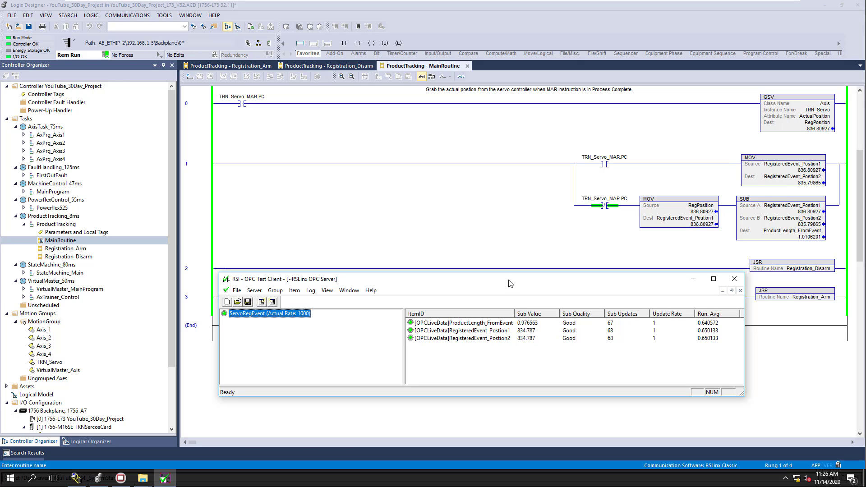
pyautogui.moveTo(509, 281); pyautogui.dragTo(496, 252)
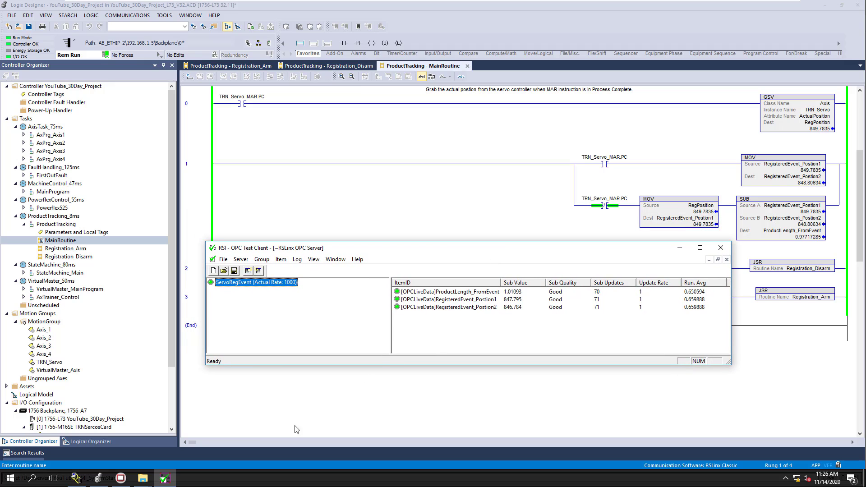
# Use Copy DDE/OPC Link to copy a link to OPCLiveData's online ProductLength_FromEvent tag
pyautogui.click(76, 477)
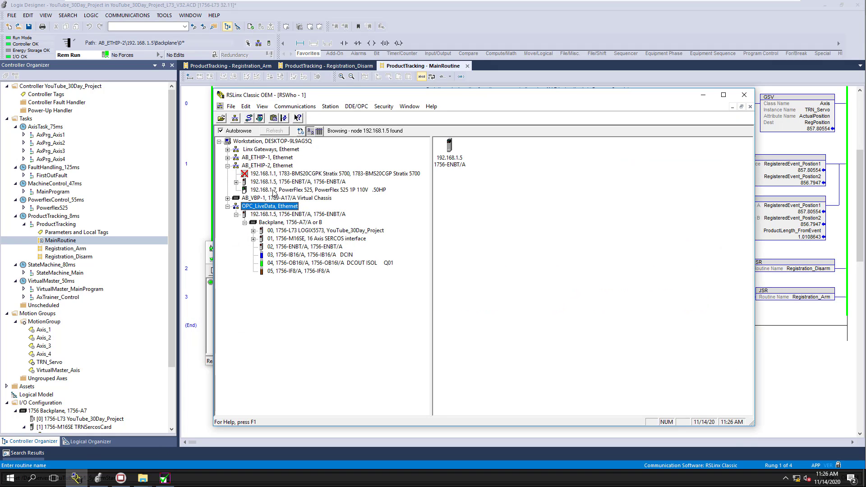
pyautogui.click(245, 106)
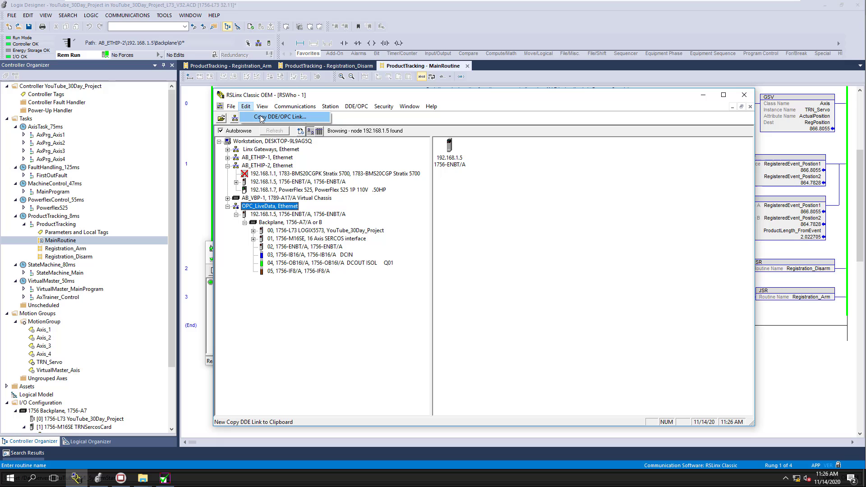
pyautogui.click(261, 116)
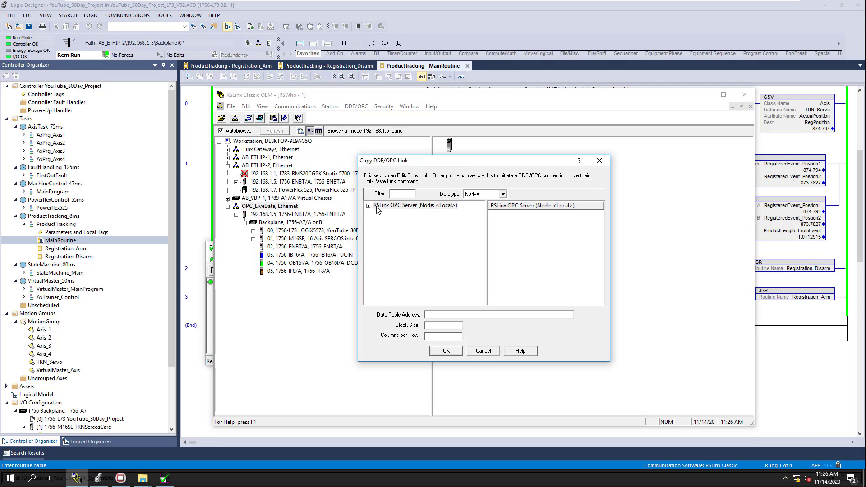
pyautogui.click(369, 207)
pyautogui.scroll(-5, 389, 293)
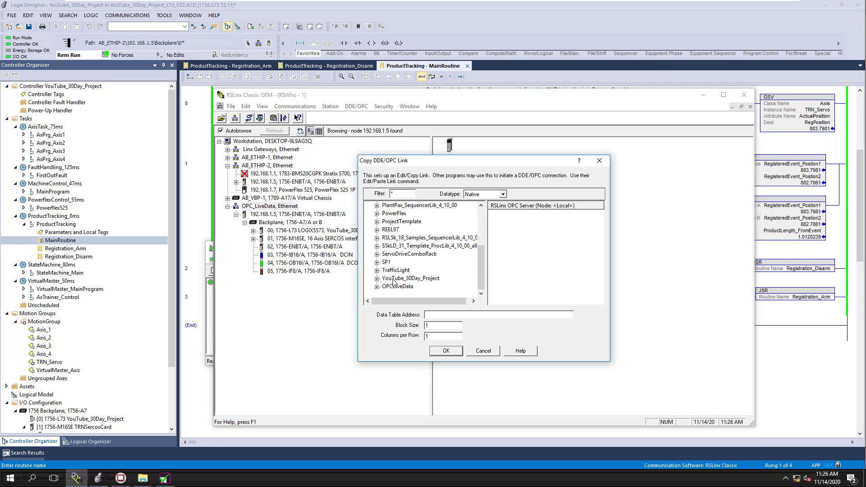
pyautogui.click(377, 287)
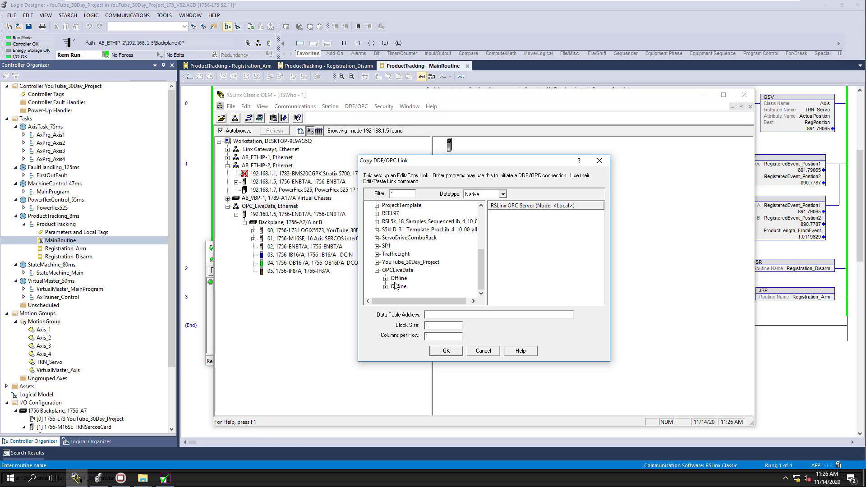
pyautogui.click(397, 287)
pyautogui.scroll(-2, 518, 251)
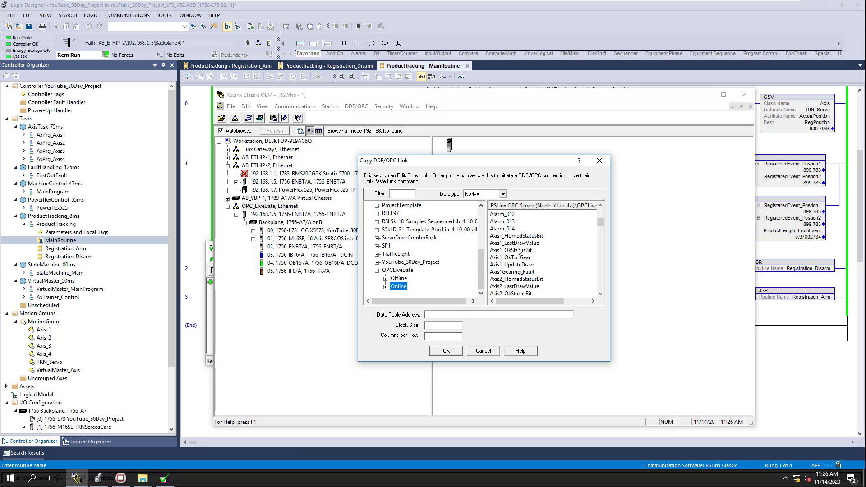
pyautogui.scroll(-8, 518, 250)
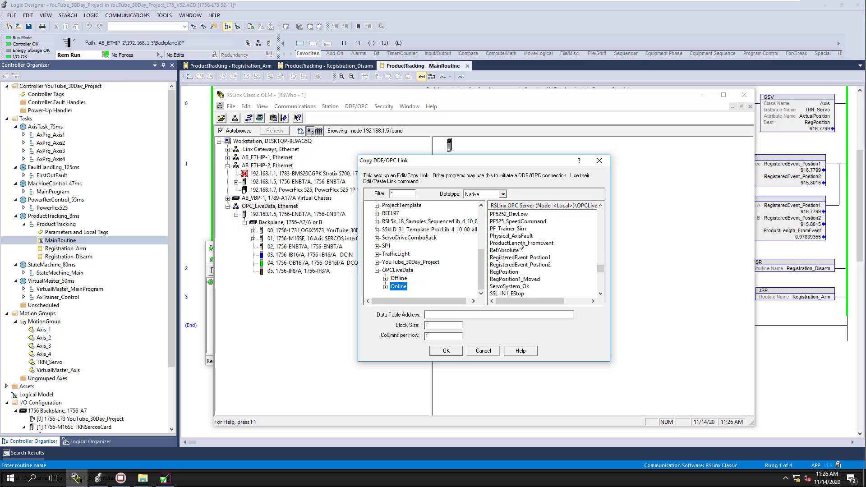
pyautogui.click(521, 244)
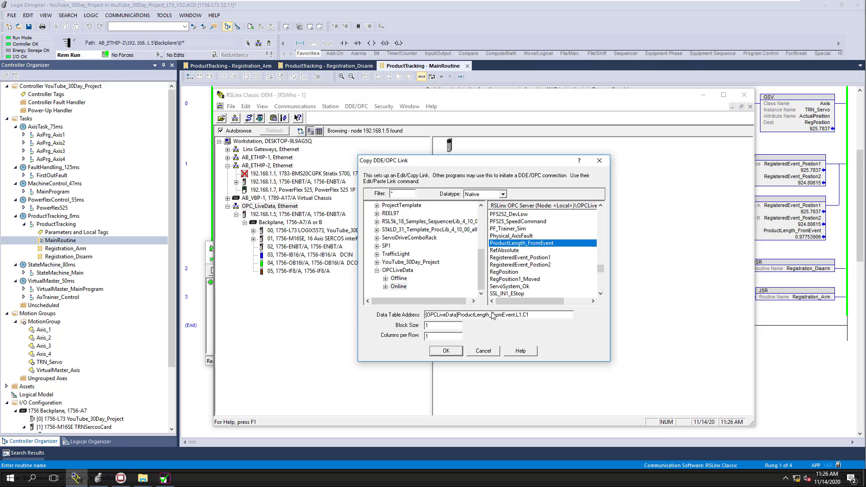
pyautogui.moveTo(532, 315); pyautogui.dragTo(416, 311)
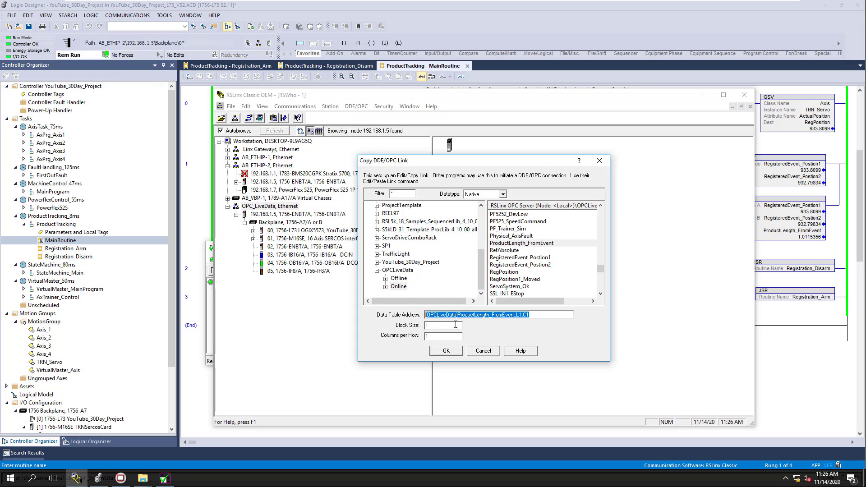
pyautogui.click(452, 355)
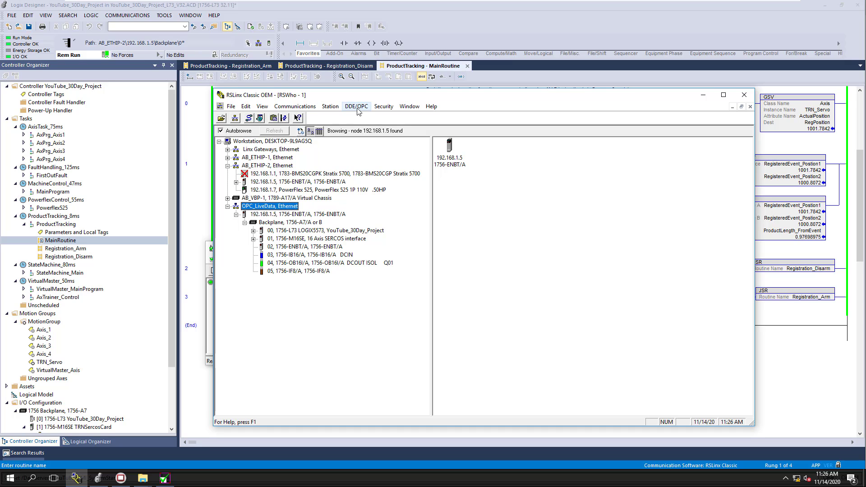
# Save the OPC Test Client configuration to the Desktop as ServoReg_OPCLiveTest.csv
pyautogui.click(163, 480)
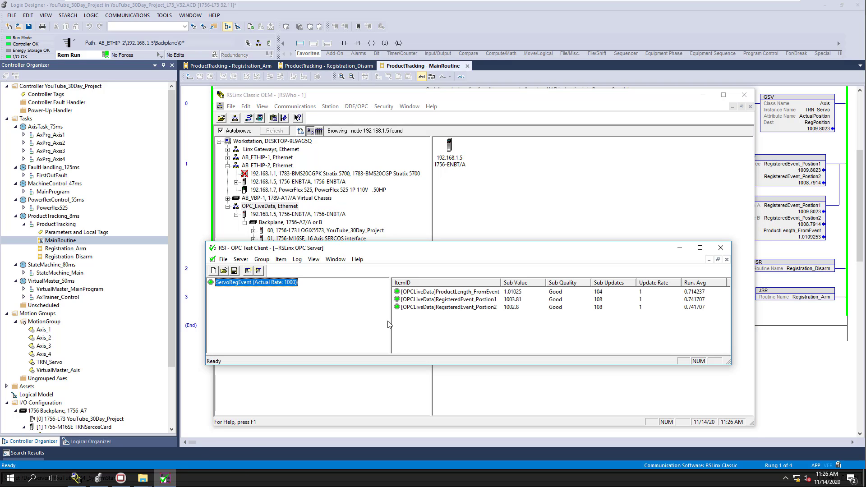
pyautogui.click(222, 259)
pyautogui.click(238, 310)
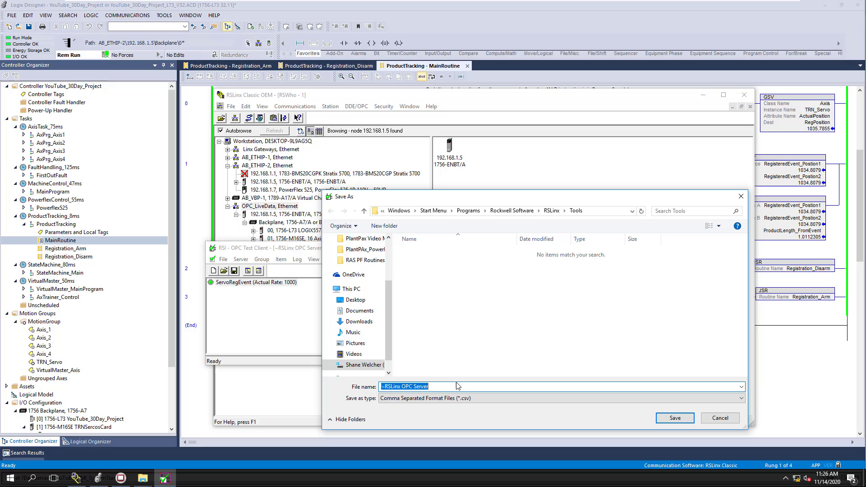
pyautogui.moveTo(429, 386); pyautogui.dragTo(384, 386)
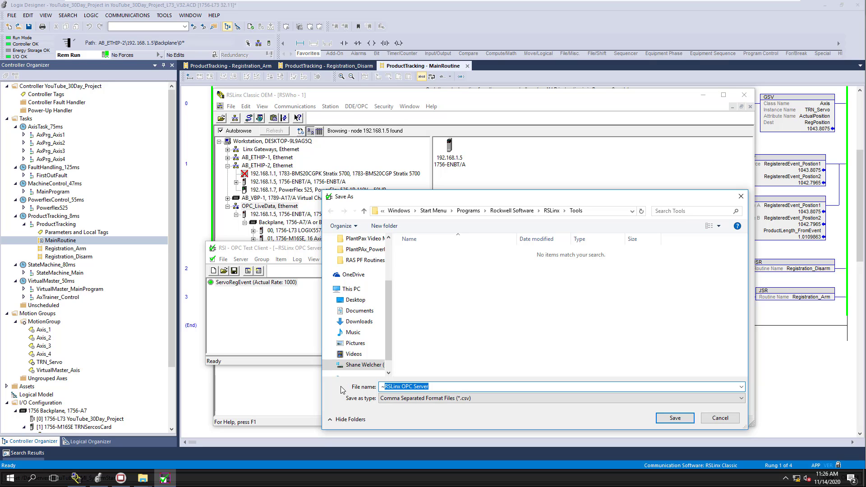
pyautogui.press('BackSpace')
pyautogui.press('BackSpace')
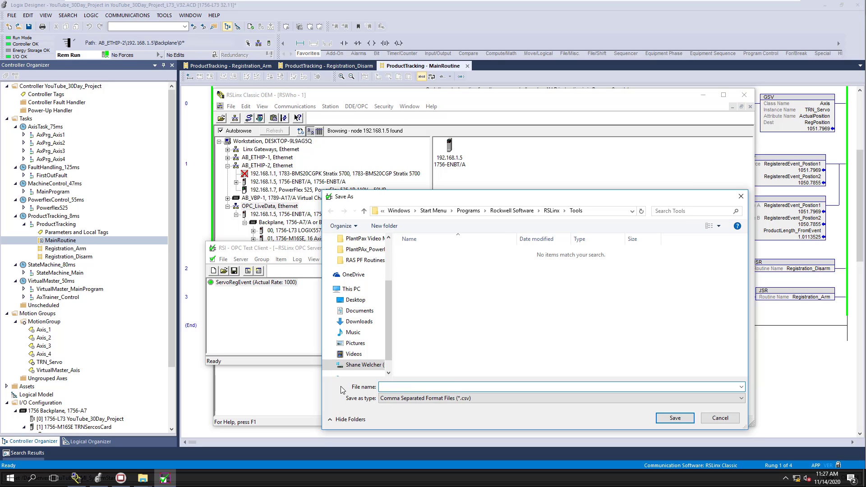
pyautogui.write('ServoReg')
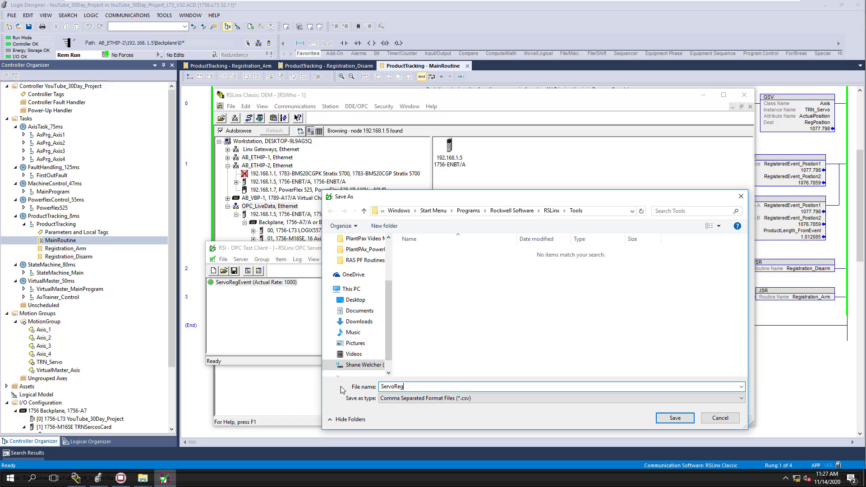
pyautogui.write('_')
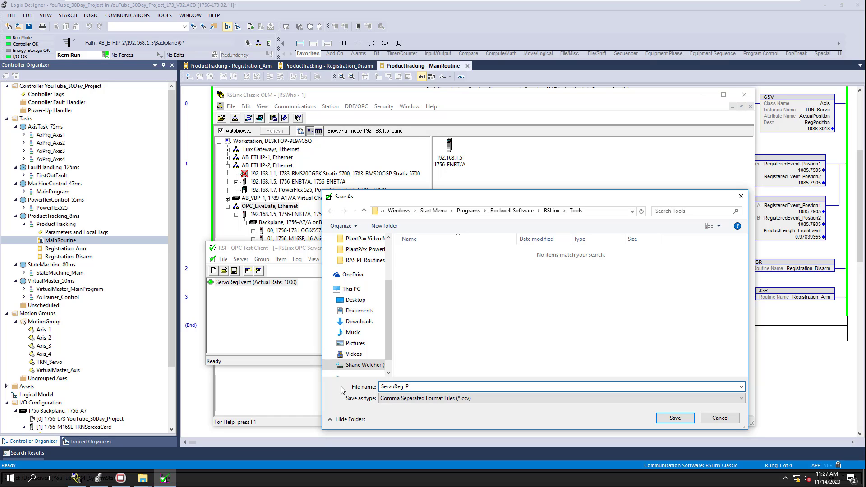
pyautogui.write('OPCLive')
pyautogui.write('Test')
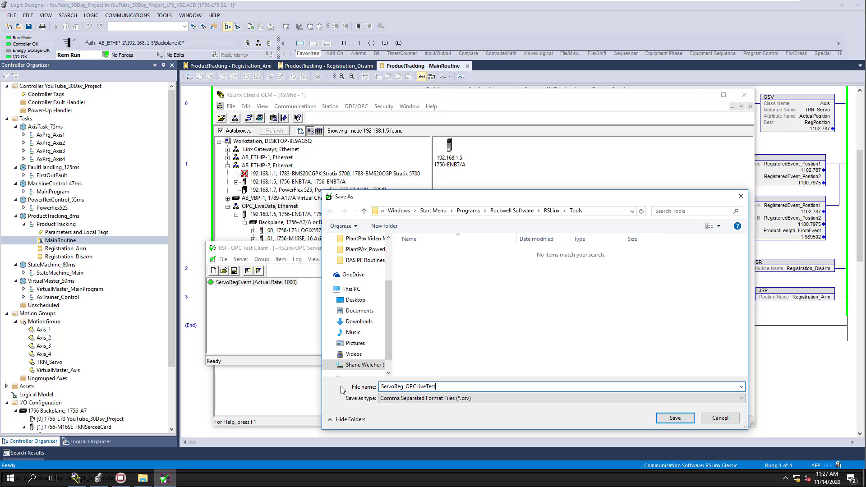
pyautogui.click(356, 300)
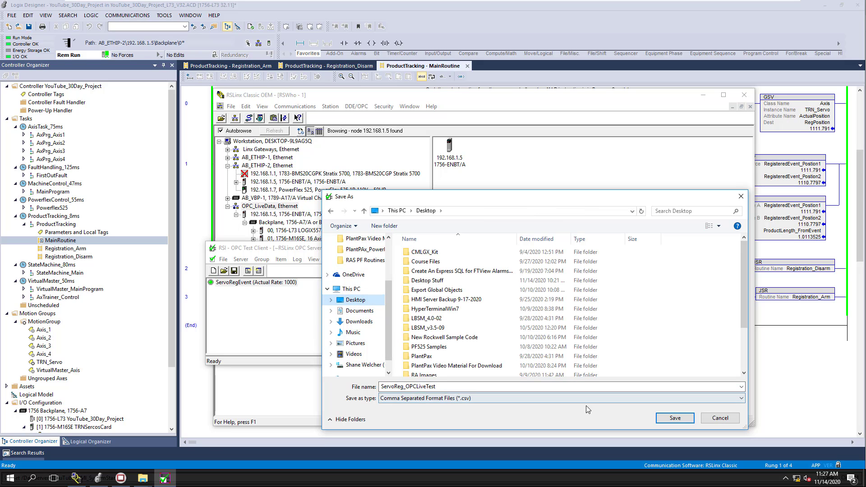
pyautogui.click(675, 418)
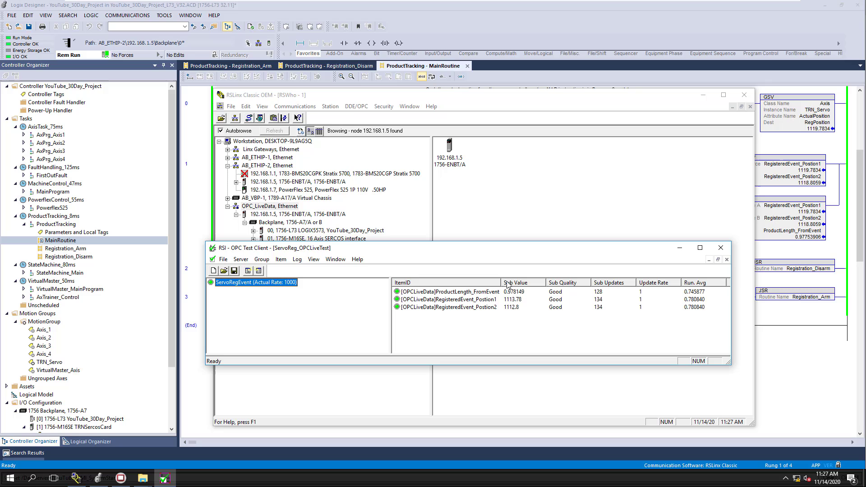
# Close and relaunch the OPC Test Client, then load ServoReg_OPCLiveTest from the Desktop
pyautogui.click(724, 249)
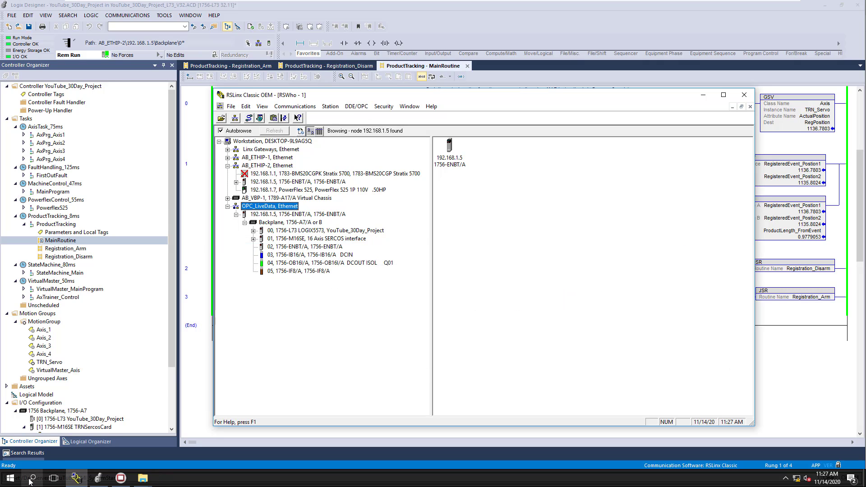
pyautogui.moveTo(143, 479)
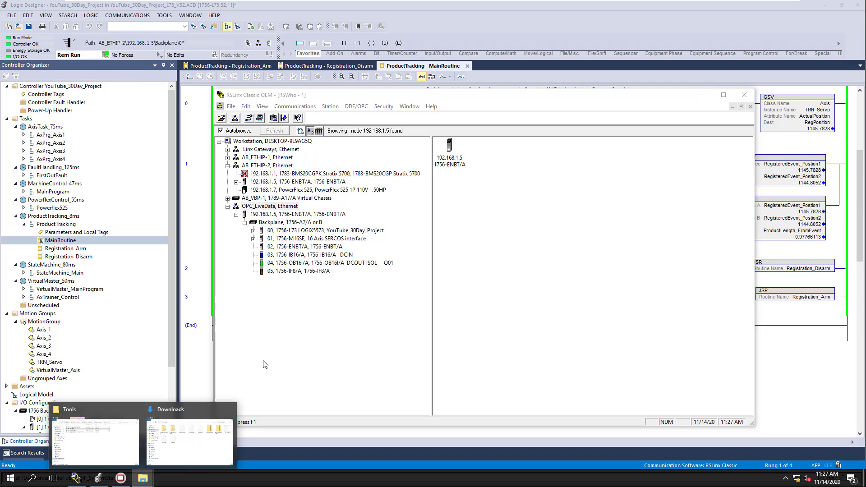
pyautogui.click(95, 433)
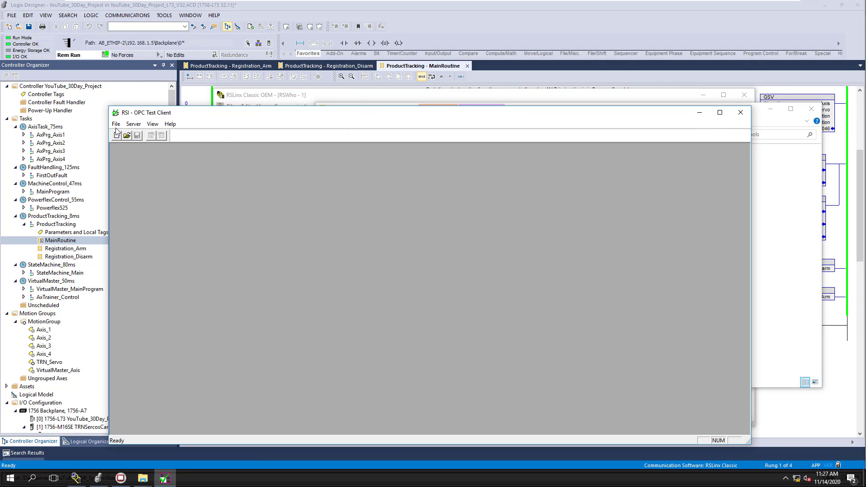
pyautogui.click(116, 124)
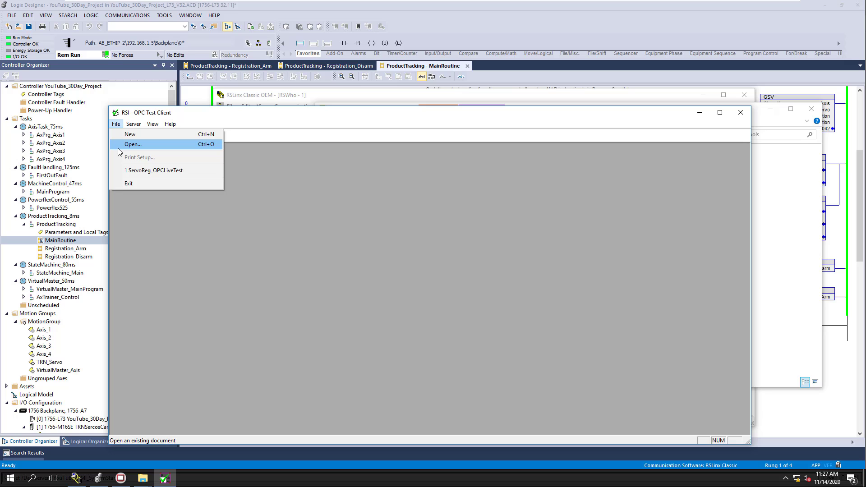
pyautogui.click(119, 145)
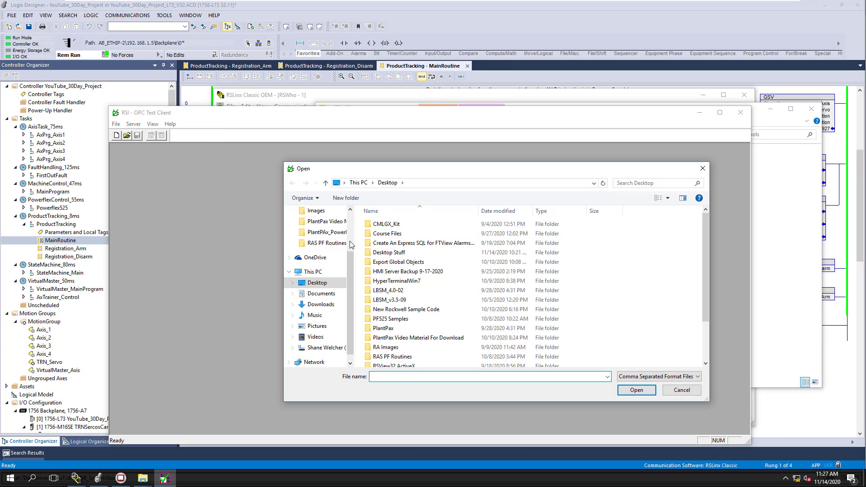
pyautogui.scroll(-2, 420, 300)
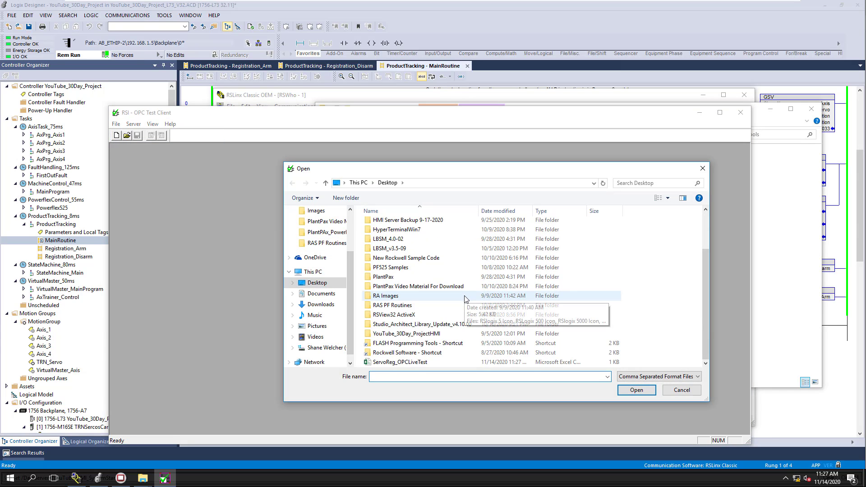
pyautogui.click(423, 362)
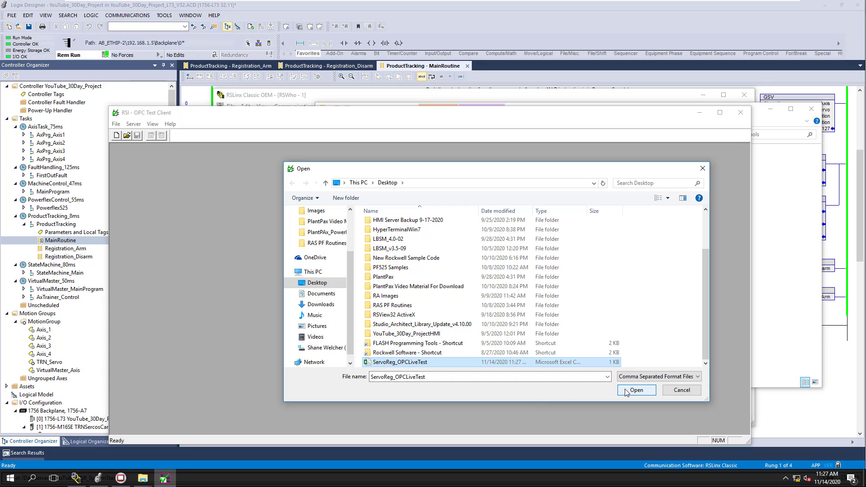
pyautogui.click(635, 390)
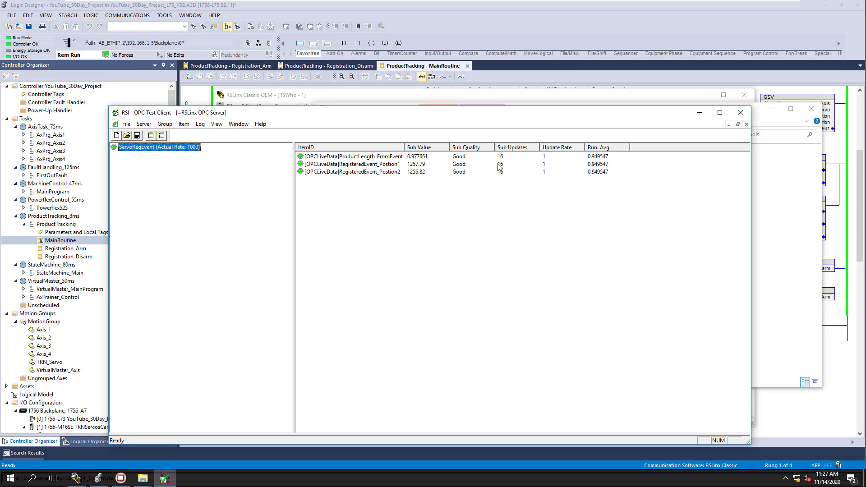
# Close the OPC Test Client and open RSLinx's DDE/OPC Topic Configuration
pyautogui.click(741, 112)
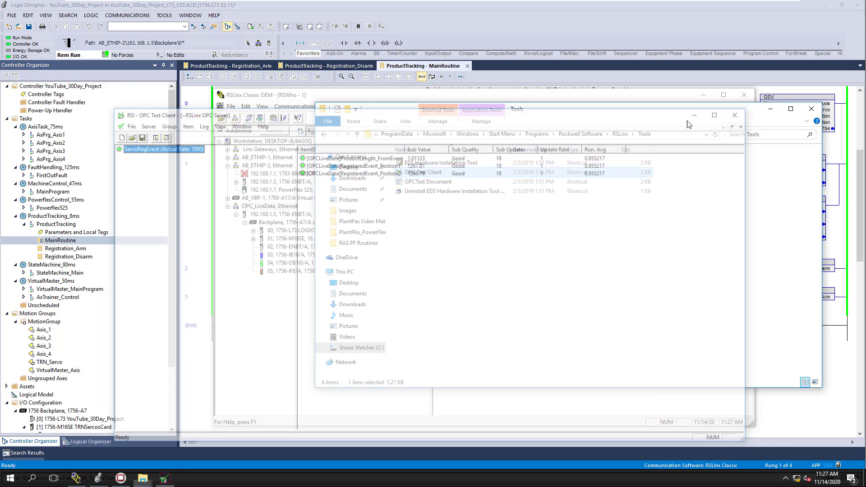
pyautogui.click(332, 97)
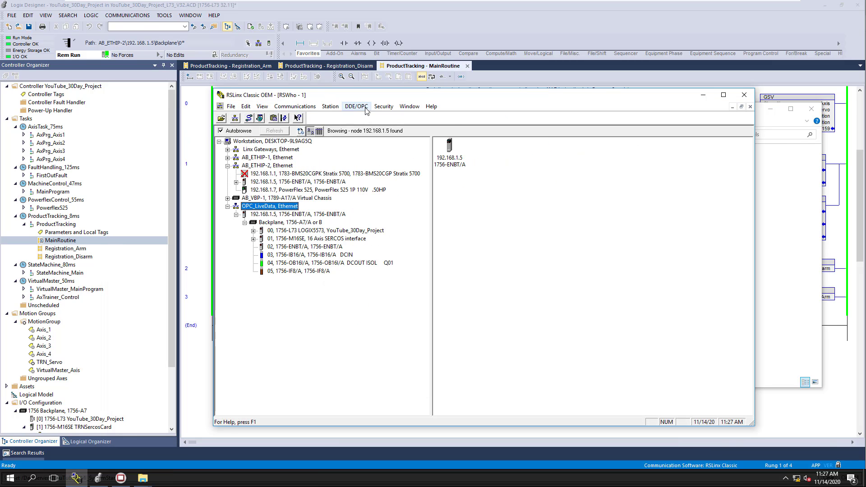
pyautogui.click(356, 107)
pyautogui.click(367, 117)
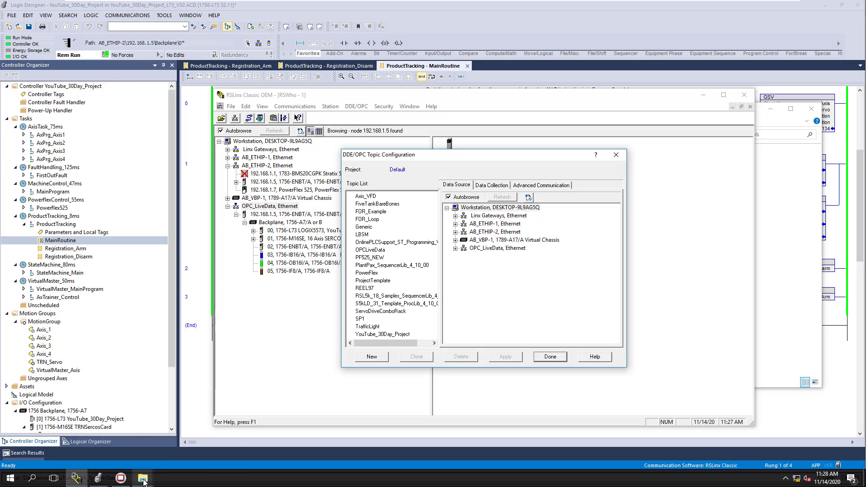
# Launch the OPC Test Client from the Tools folder and load ServoReg_OPCLiveTest
pyautogui.moveTo(142, 482)
pyautogui.click(111, 442)
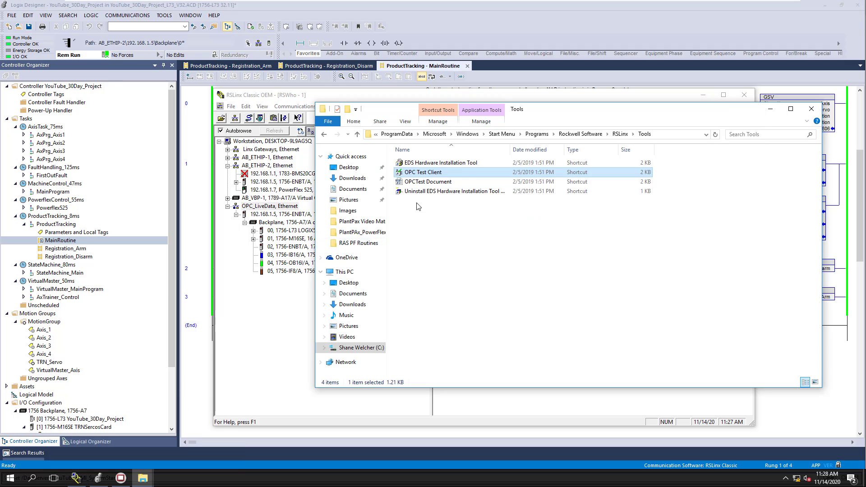
pyautogui.doubleClick(427, 173)
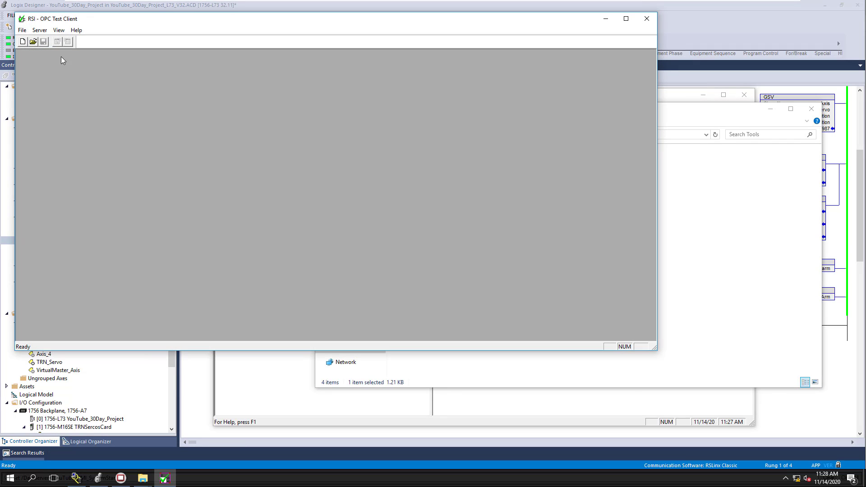
pyautogui.click(22, 31)
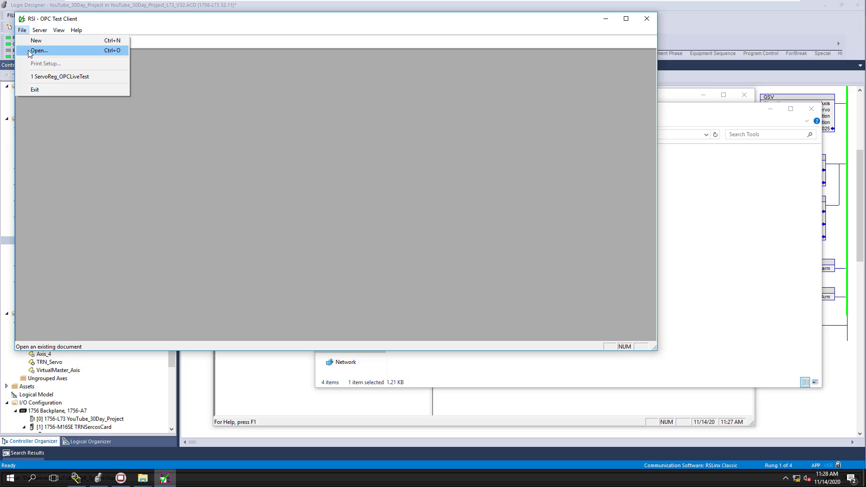
pyautogui.click(30, 50)
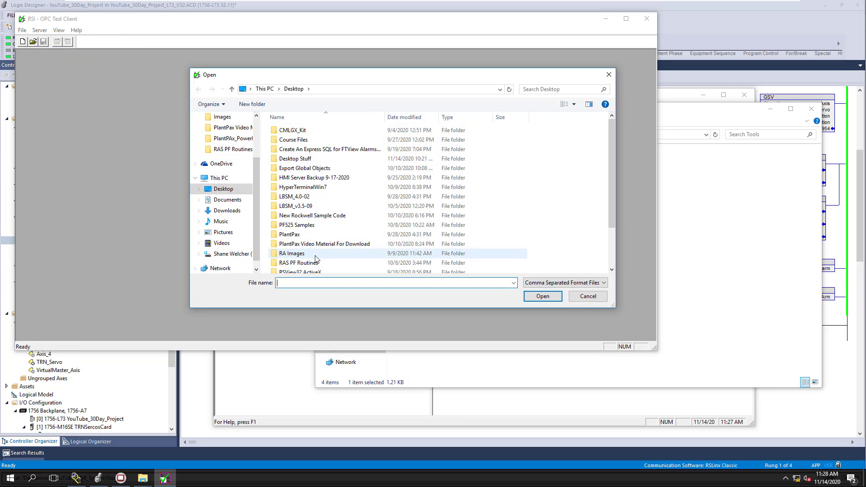
pyautogui.scroll(-2, 313, 262)
pyautogui.click(315, 268)
pyautogui.click(542, 296)
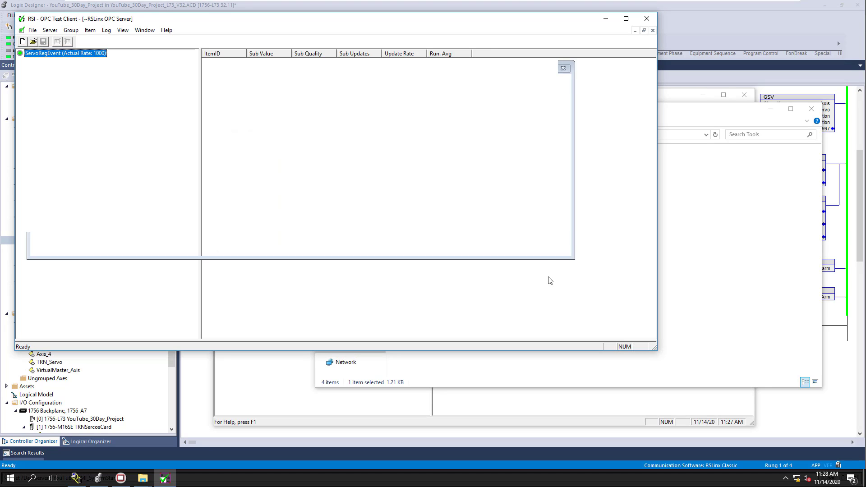
# Reopen DDE/OPC Topic Configuration and select OPCLiveData to view its 1756-L73 data source path
pyautogui.click(785, 274)
pyautogui.click(676, 94)
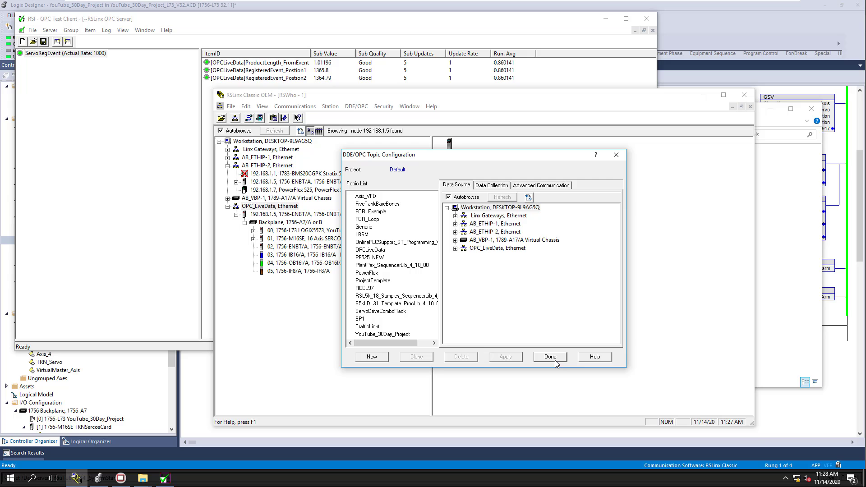
pyautogui.click(432, 248)
pyautogui.click(550, 356)
pyautogui.click(356, 106)
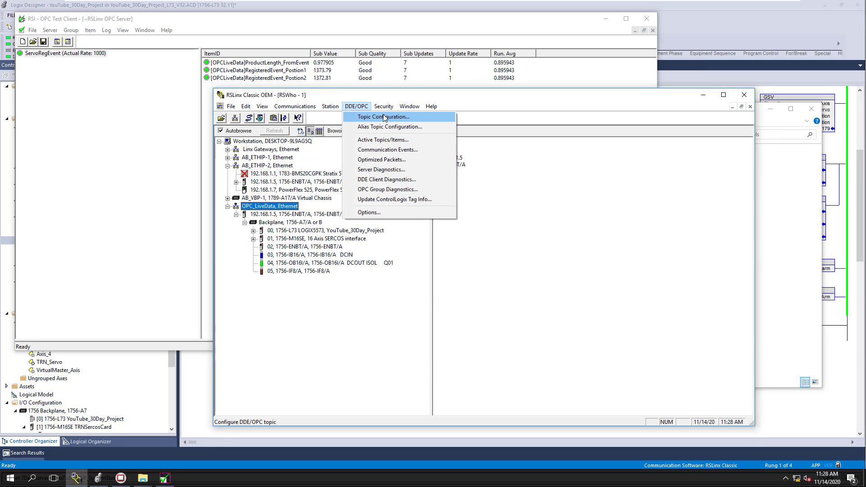
pyautogui.click(384, 112)
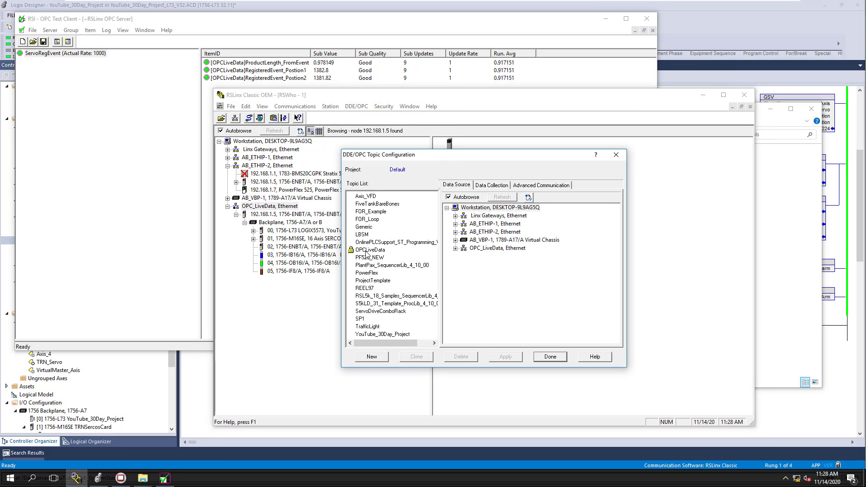
pyautogui.click(368, 250)
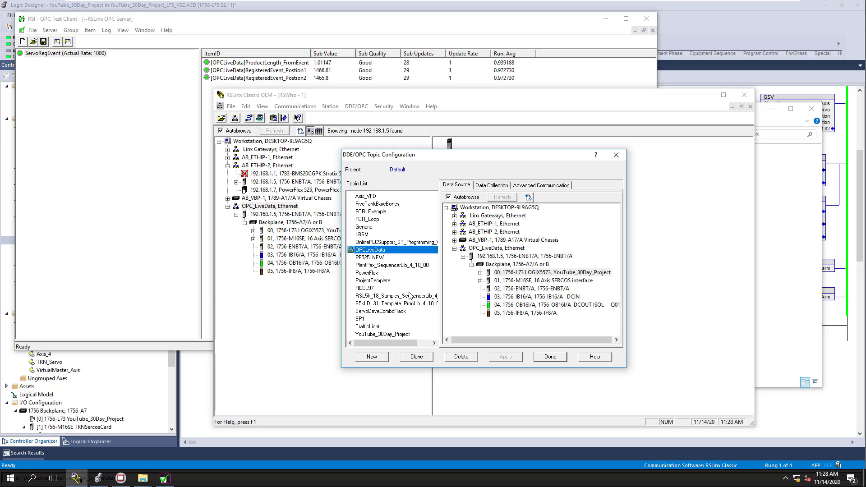
# Press SERVO SYSTEM STOP on the HMI servo display so Axis 1 stops
pyautogui.click(121, 477)
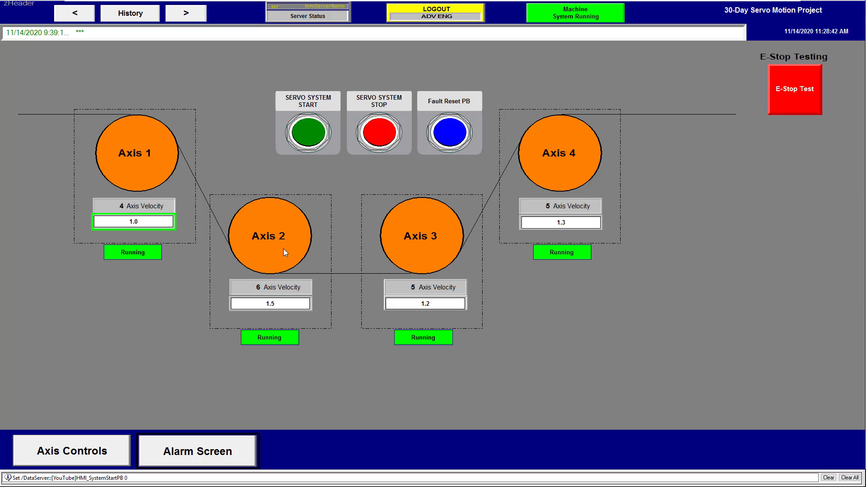
pyautogui.click(369, 147)
pyautogui.press('super')
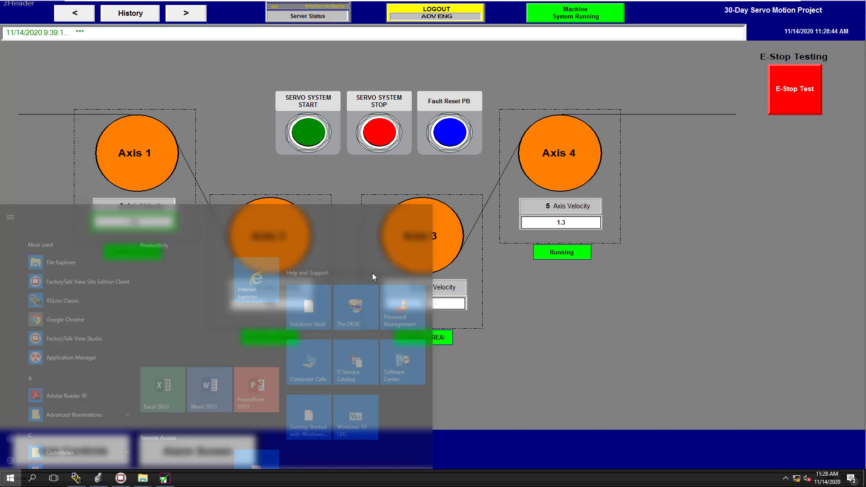
# Close the RSI OPC Test Client window, leaving the RSLinx topic configuration open
pyautogui.click(77, 477)
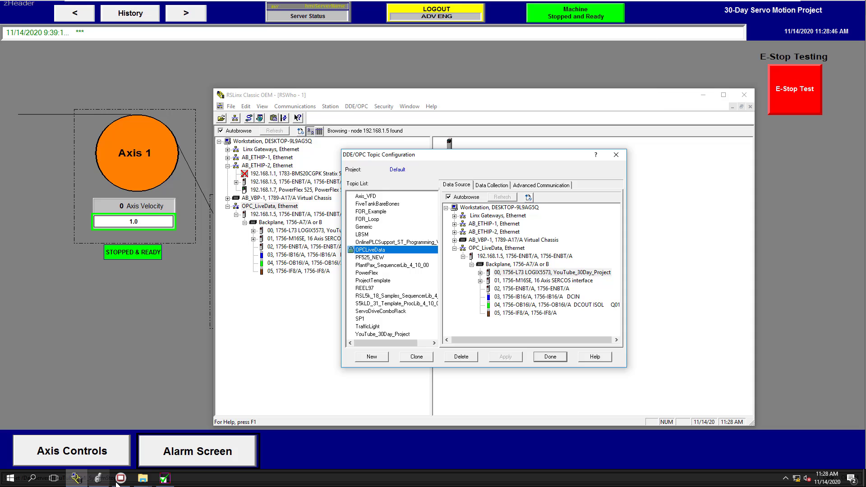
pyautogui.click(163, 477)
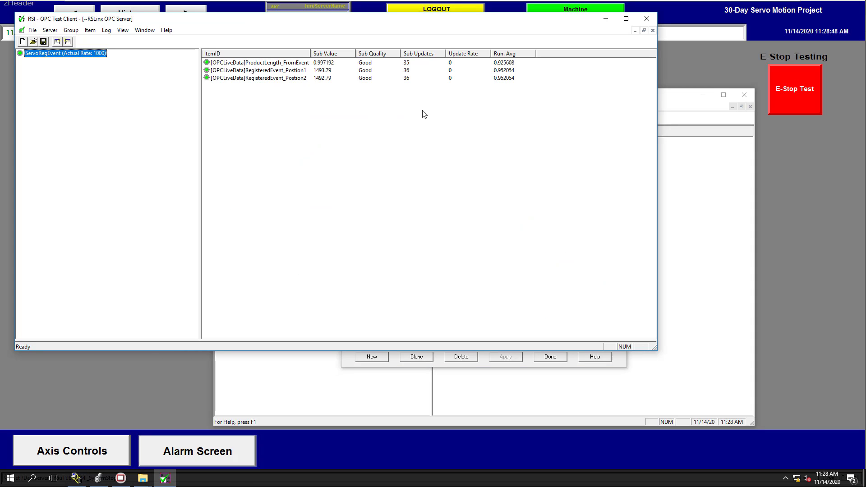
pyautogui.moveTo(430, 23); pyautogui.dragTo(527, 71)
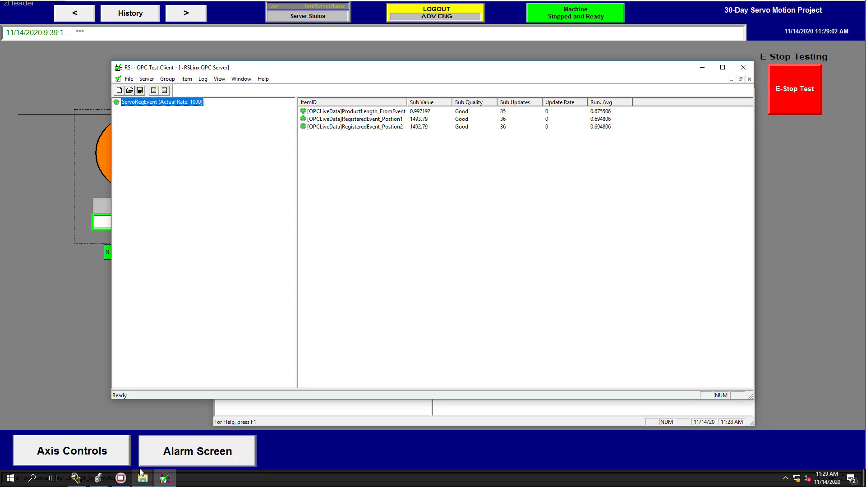
pyautogui.click(76, 478)
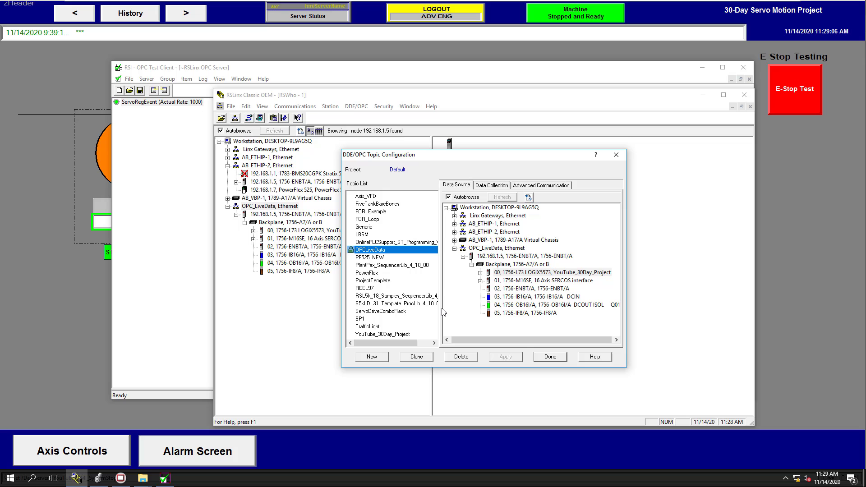
pyautogui.click(157, 138)
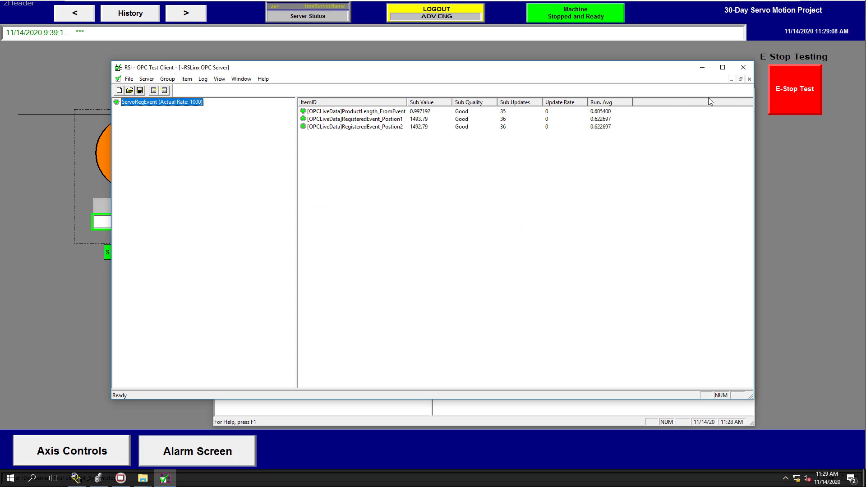
pyautogui.click(743, 67)
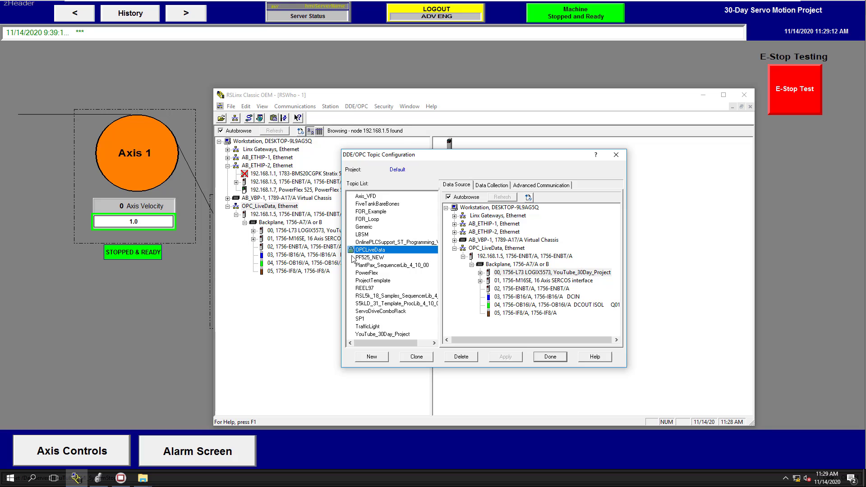
# Reopen DDE/OPC Topic Configuration and select the OPCLiveData topic
pyautogui.click(537, 356)
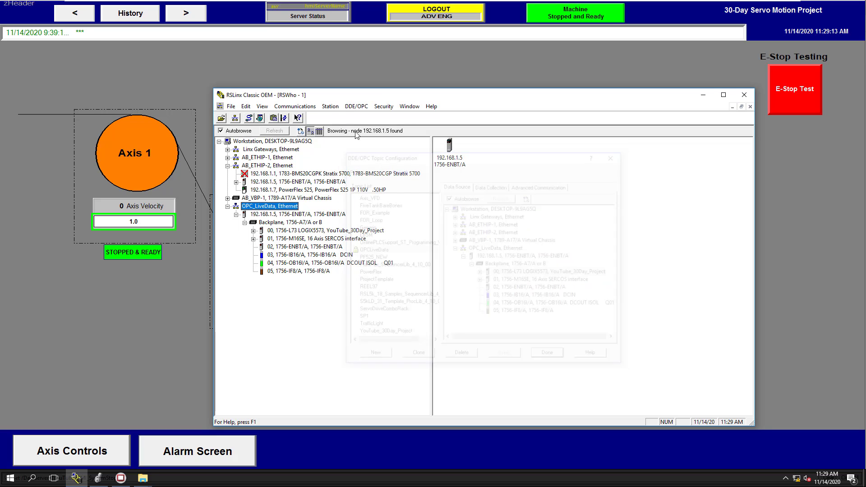
pyautogui.click(352, 107)
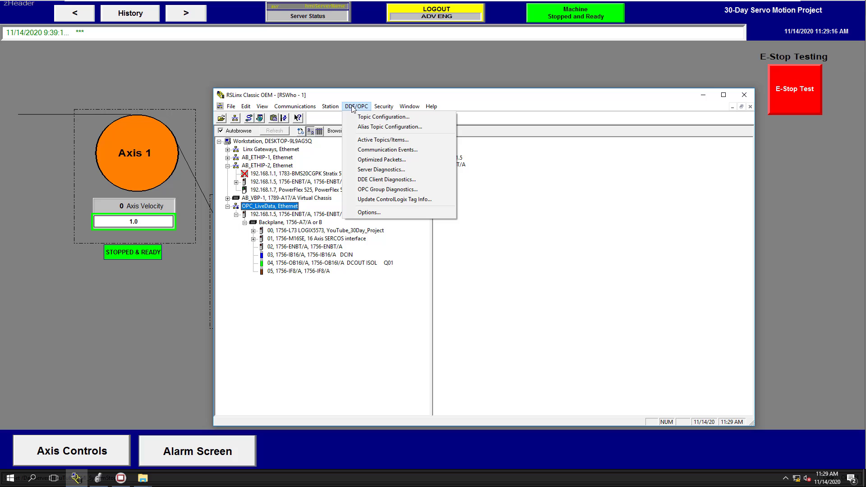
pyautogui.click(366, 116)
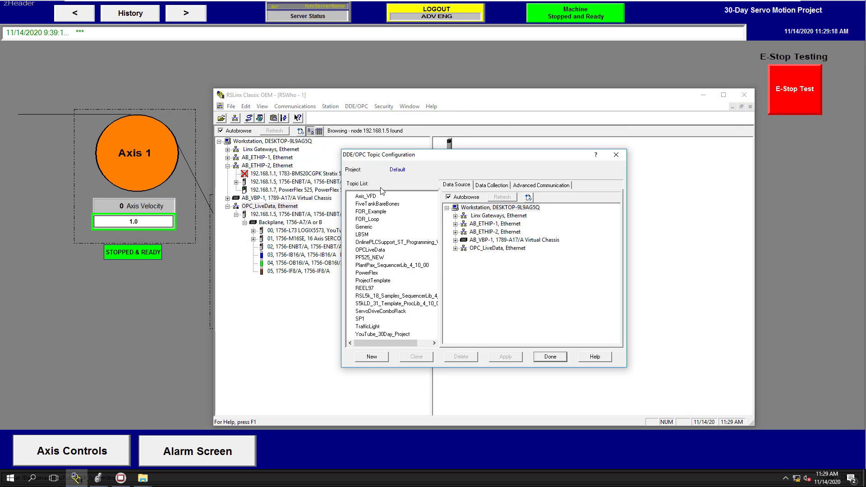
pyautogui.click(379, 250)
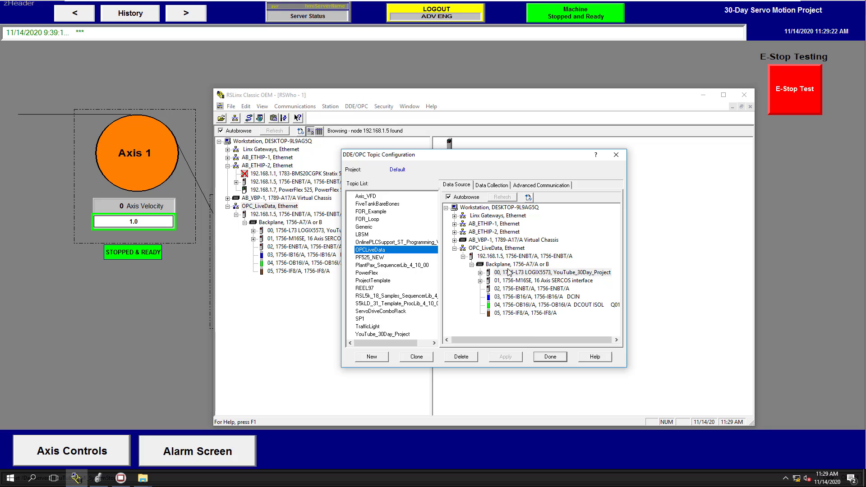
# Review OPCLiveData's Data Collection, Advanced Communication and Data Source tabs, then click Done
pyautogui.click(491, 186)
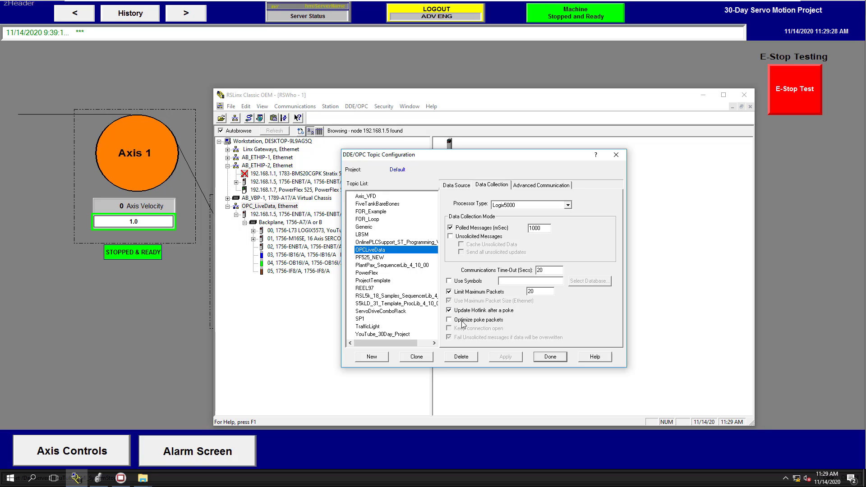
pyautogui.click(531, 187)
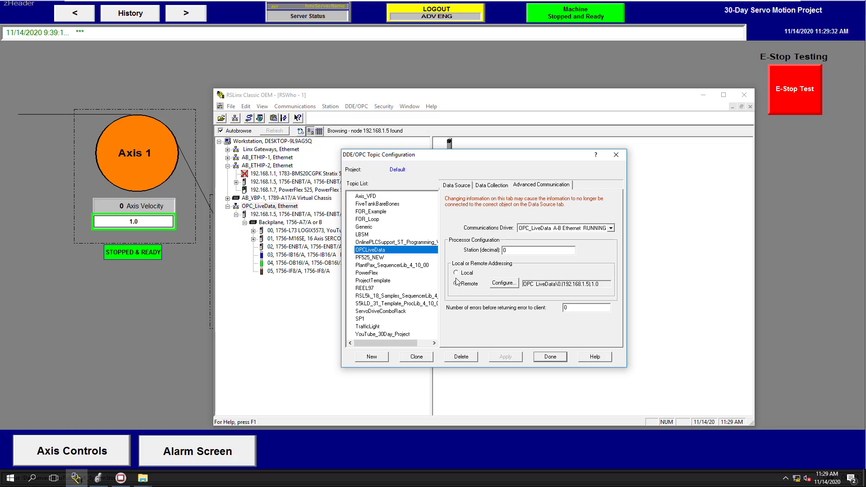
pyautogui.click(458, 185)
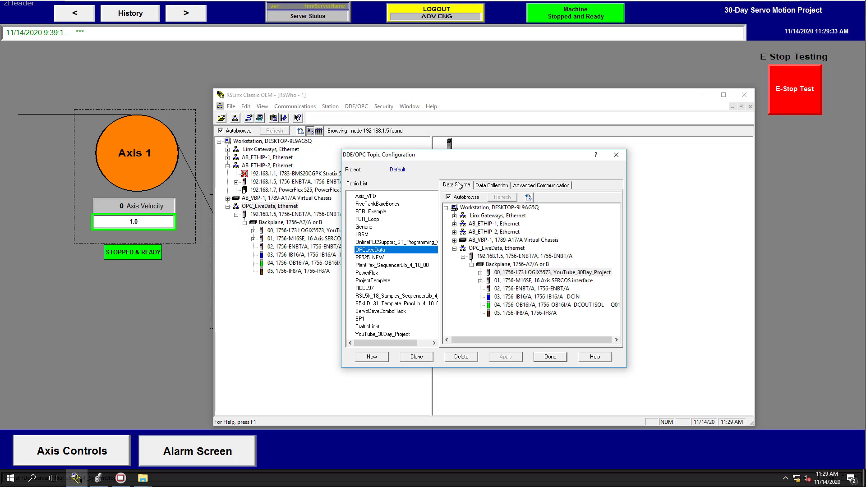
pyautogui.click(549, 356)
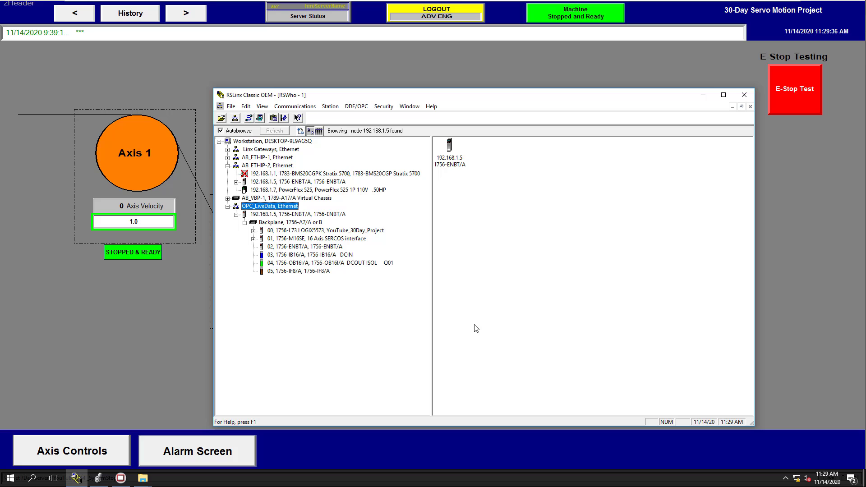